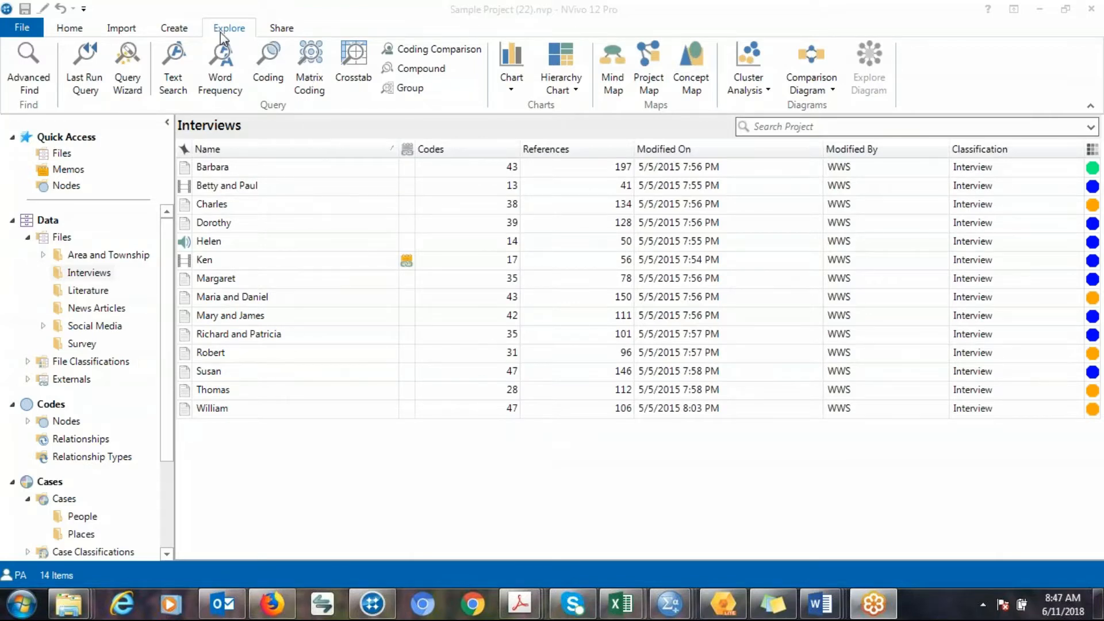
pyautogui.click(152, 34)
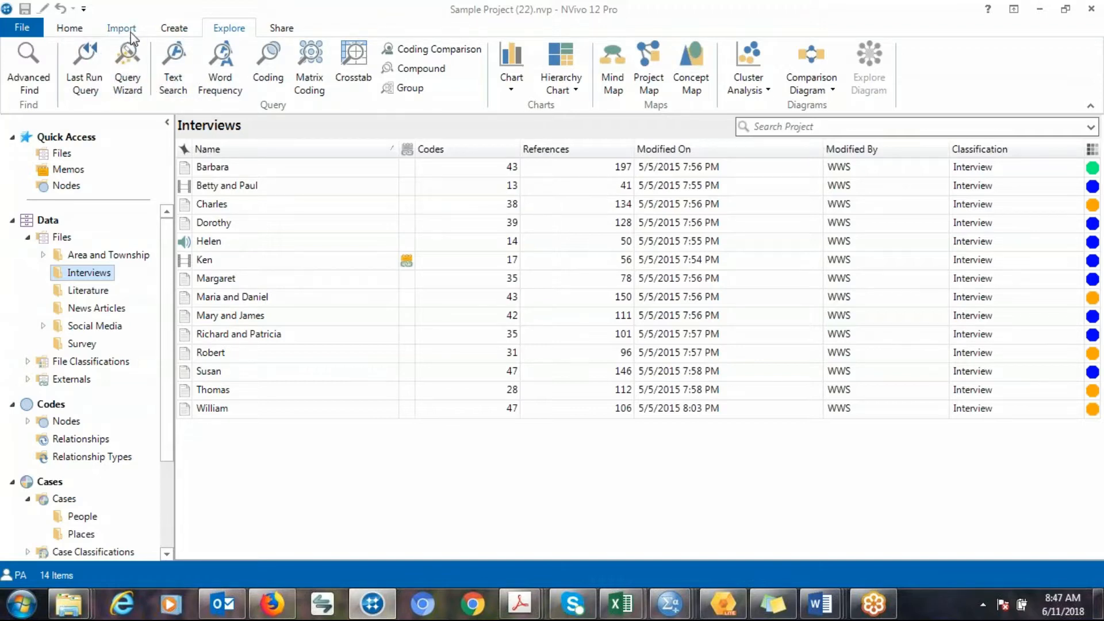
pyautogui.click(166, 29)
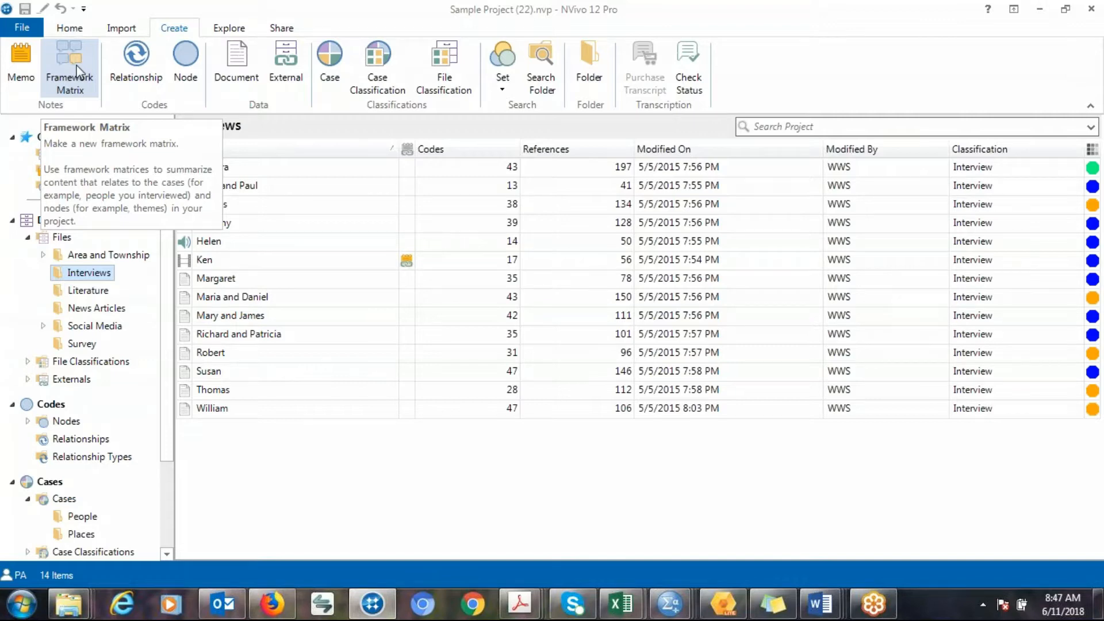
pyautogui.click(1078, 42)
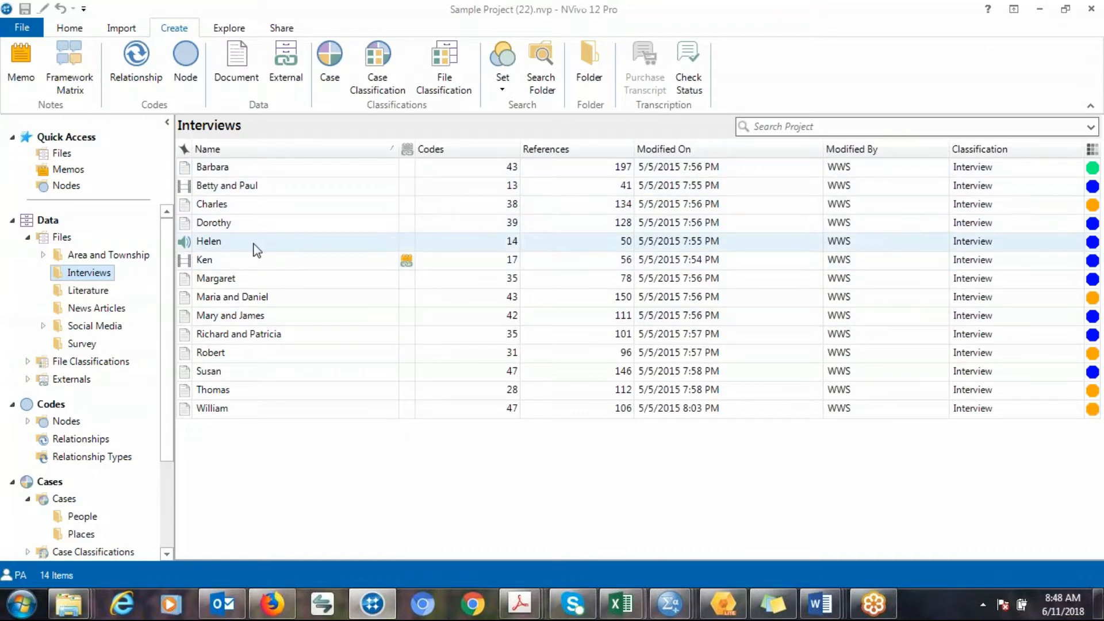
# Open the People case folder and expand the Interview Participants group to list its cases.
pyautogui.rightClick(253, 171)
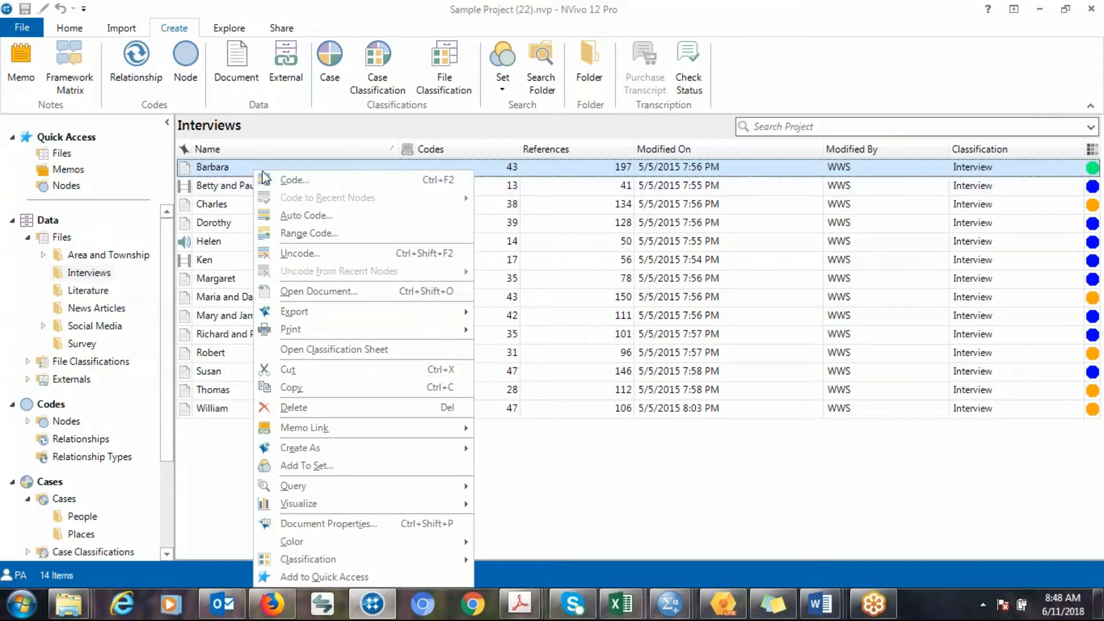
pyautogui.moveTo(365, 446)
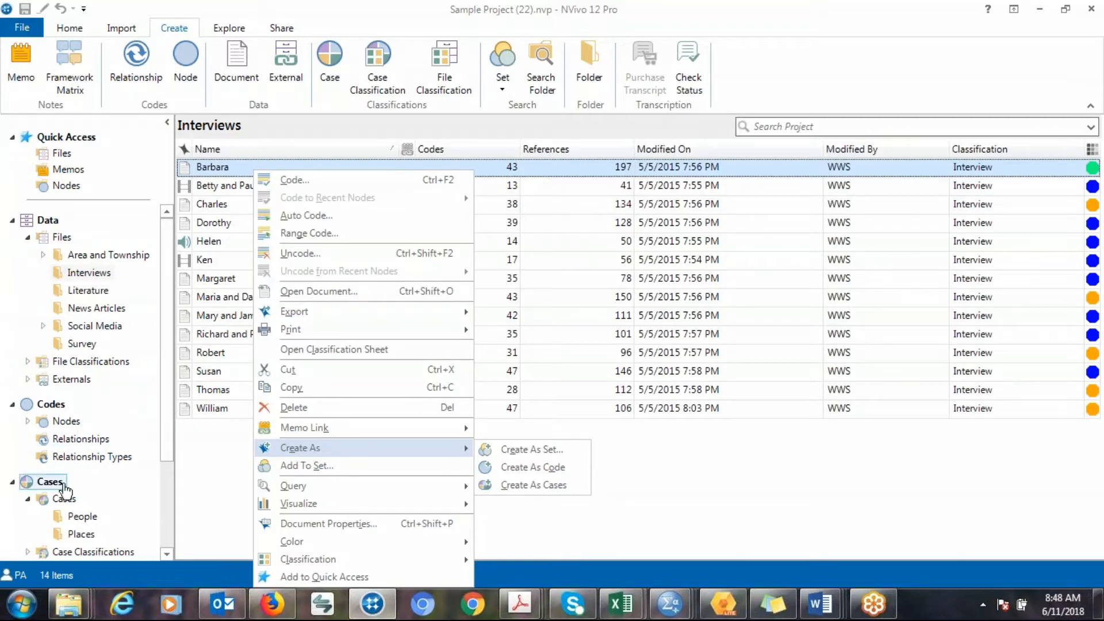
pyautogui.click(81, 517)
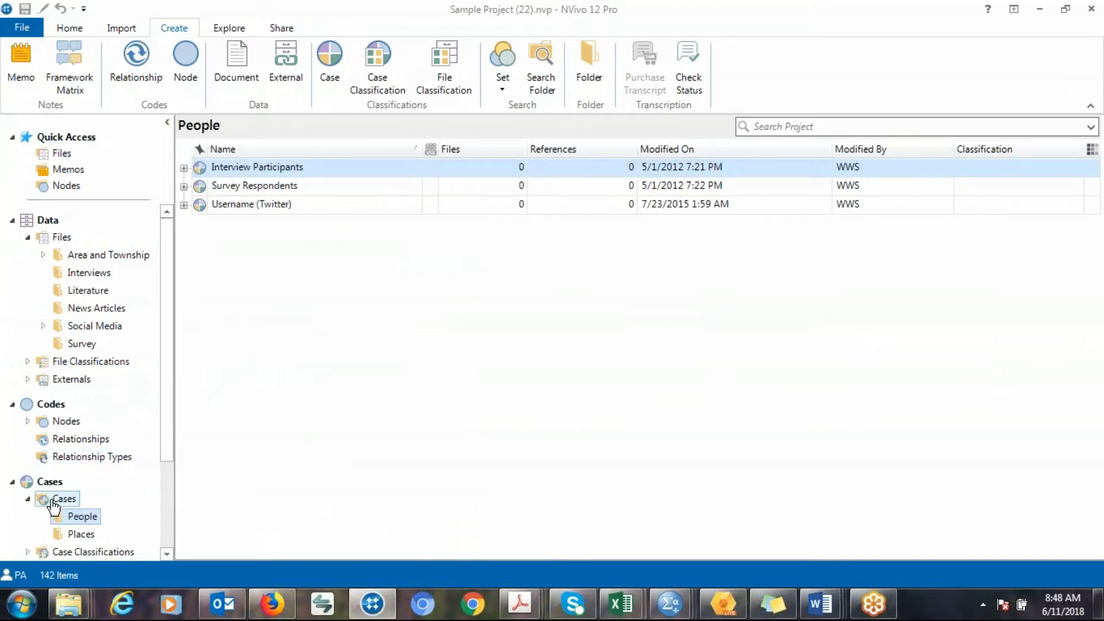
pyautogui.click(184, 168)
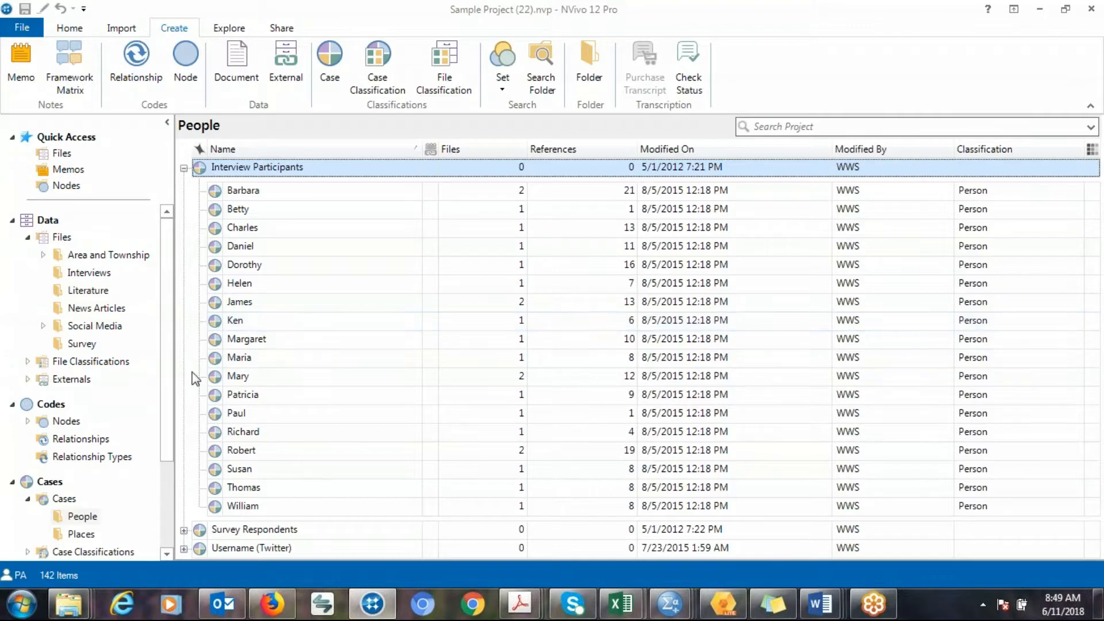
# Open Case Classifications to view the Person classification and its attributes.
pyautogui.click(167, 554)
pyautogui.click(166, 554)
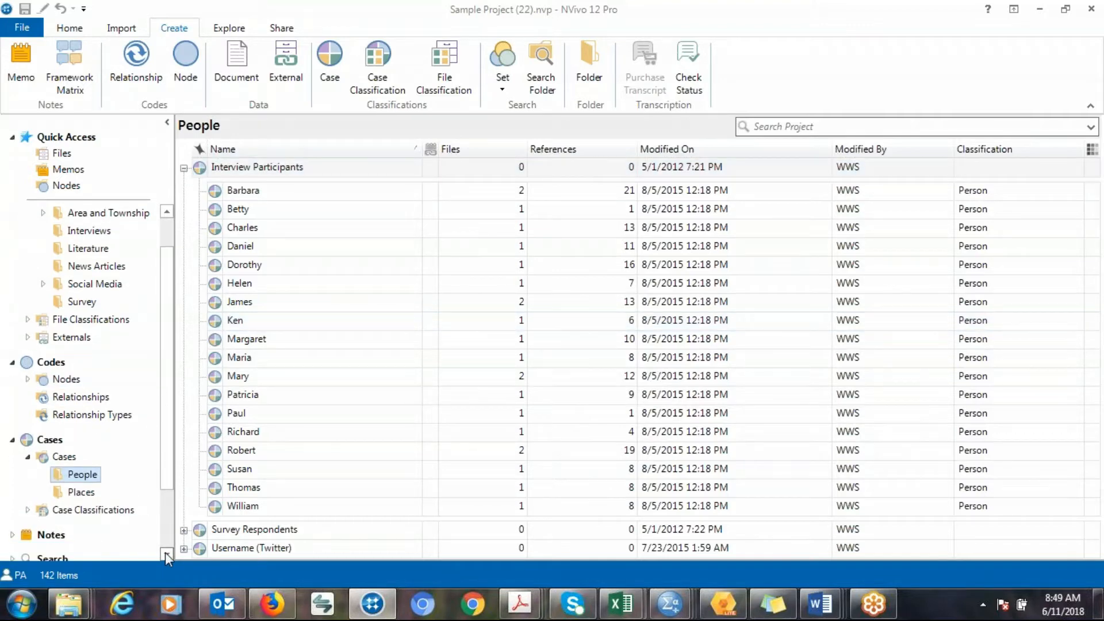
pyautogui.click(108, 515)
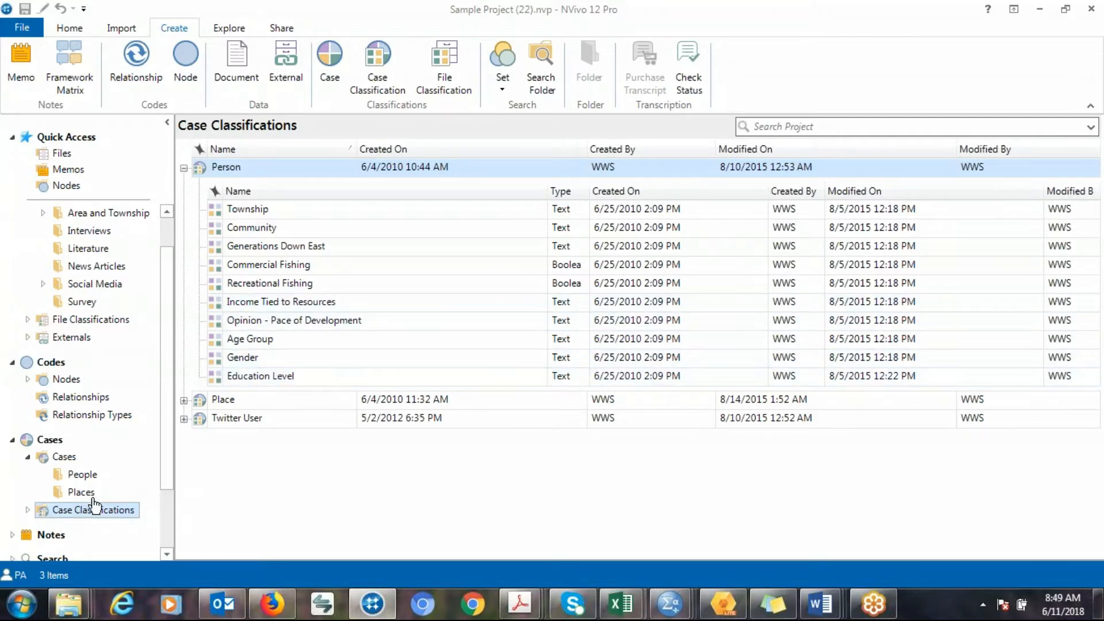
# Return to the People cases and start a new Matrix Coding Query.
pyautogui.click(84, 475)
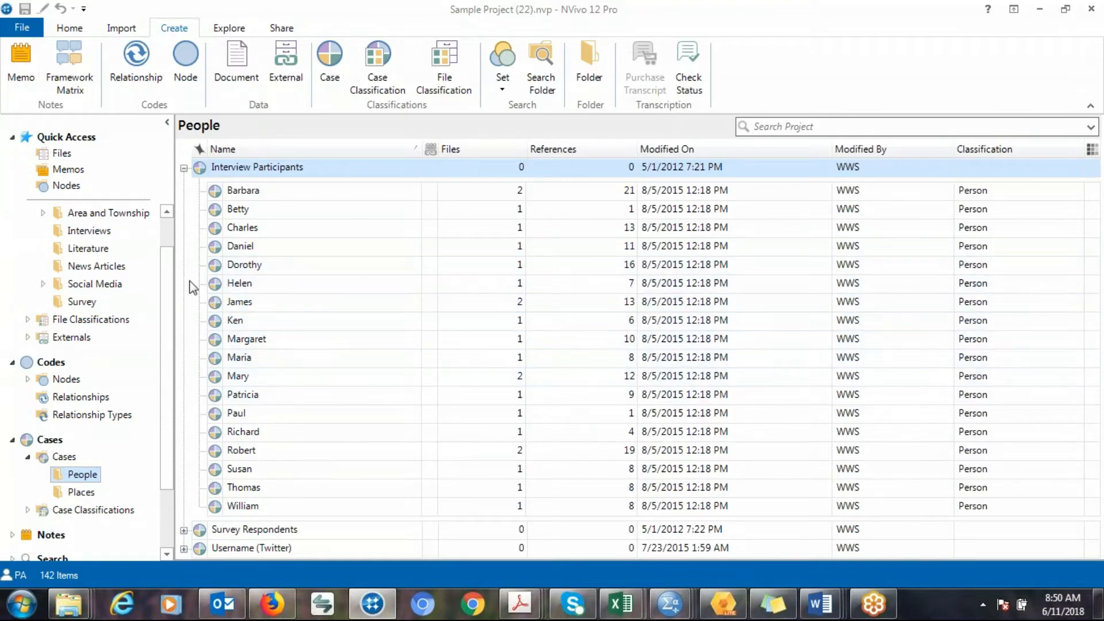
pyautogui.click(168, 234)
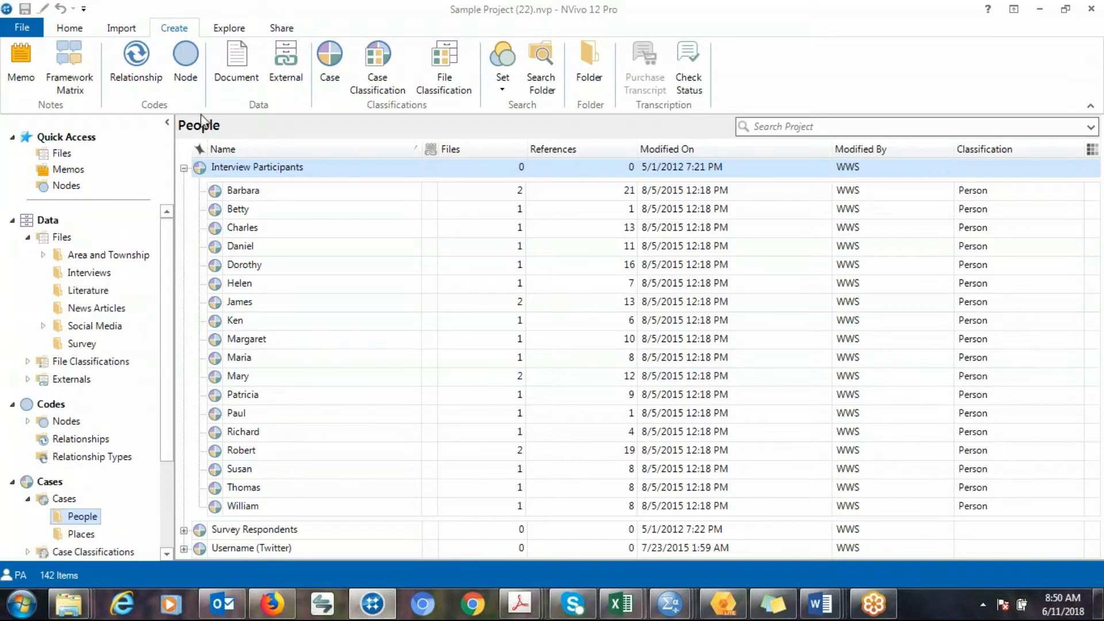
pyautogui.click(229, 29)
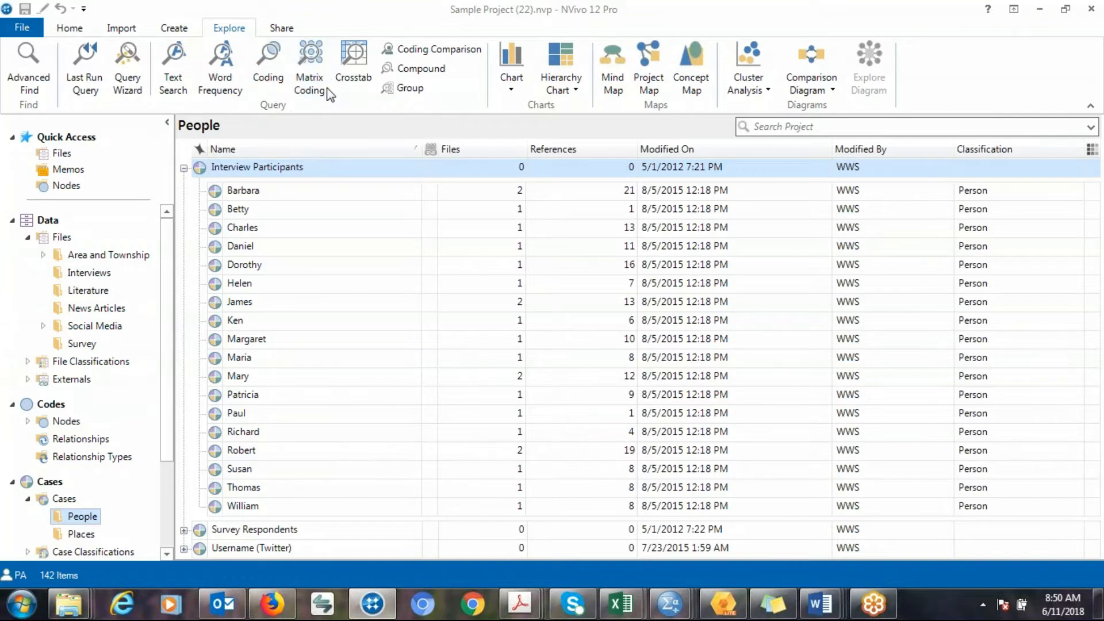
pyautogui.click(313, 80)
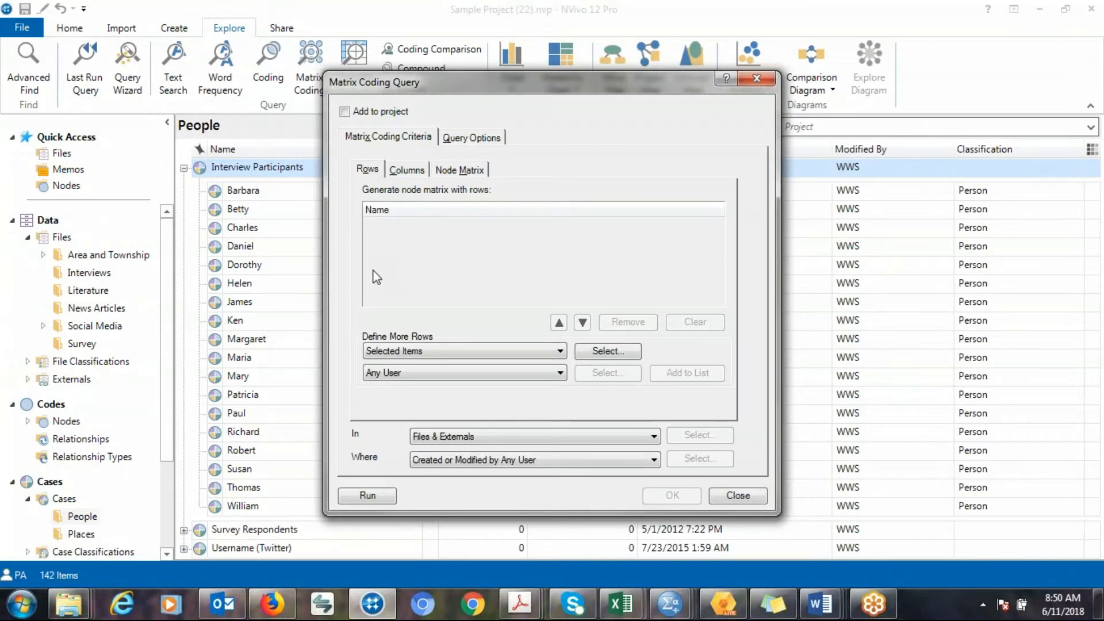
# Choose the Interview Participants cases Barbara, Betty, Charles and Daniel as the query's row items.
pyautogui.click(612, 351)
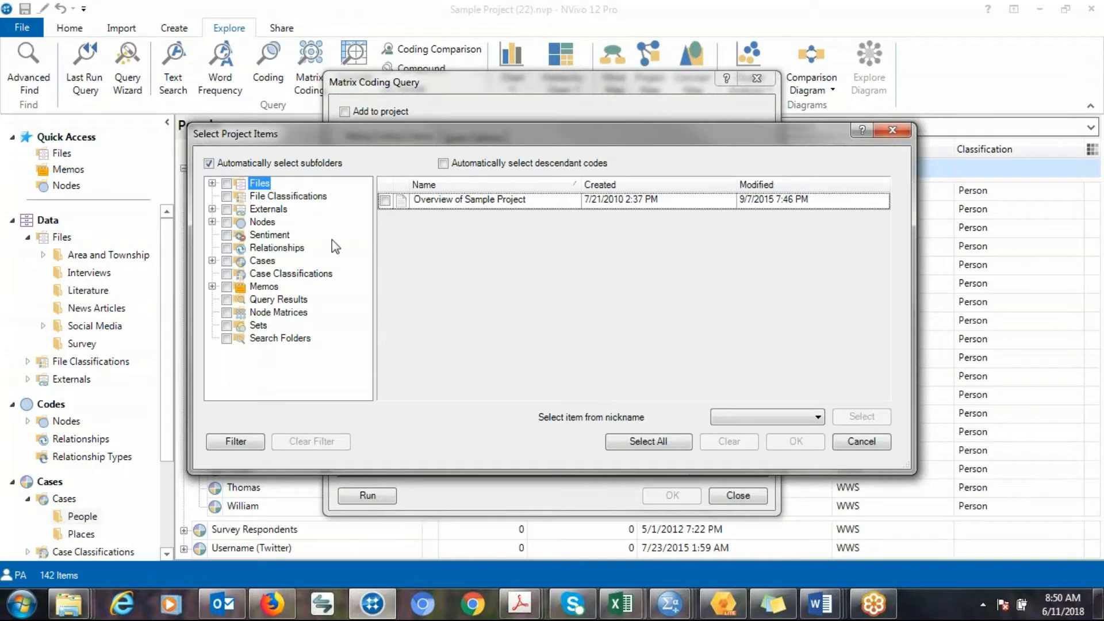
pyautogui.click(212, 222)
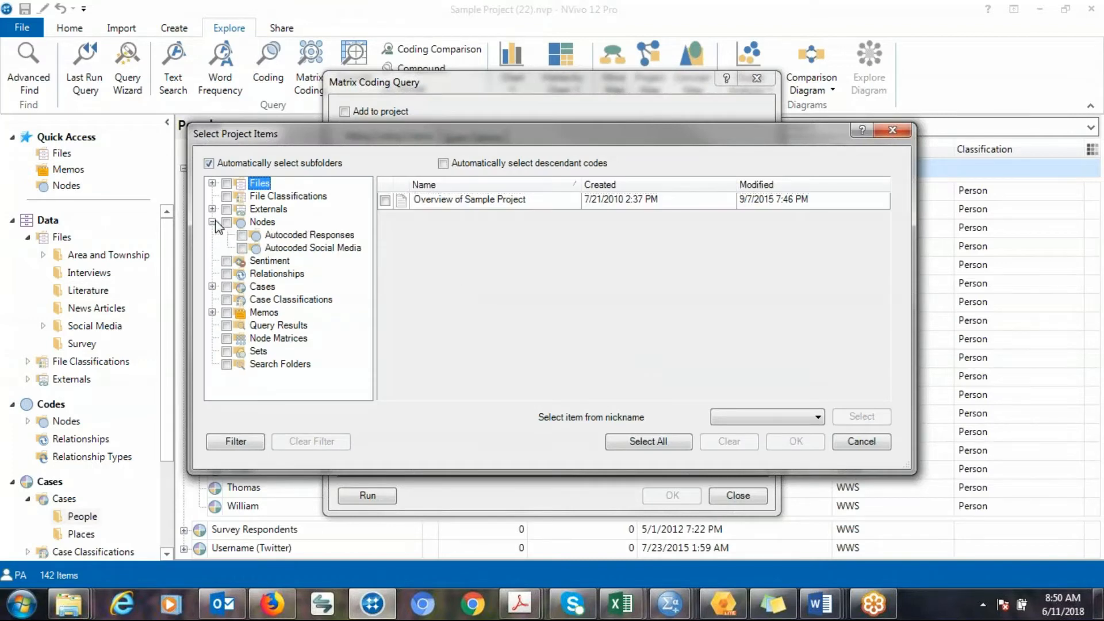
pyautogui.click(212, 222)
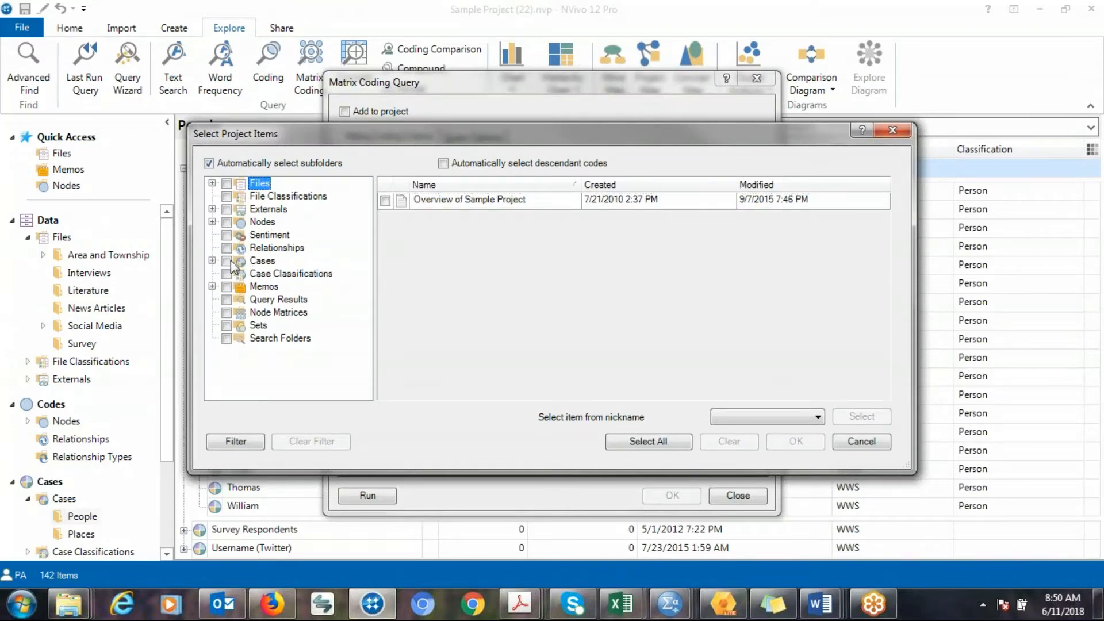
pyautogui.click(212, 261)
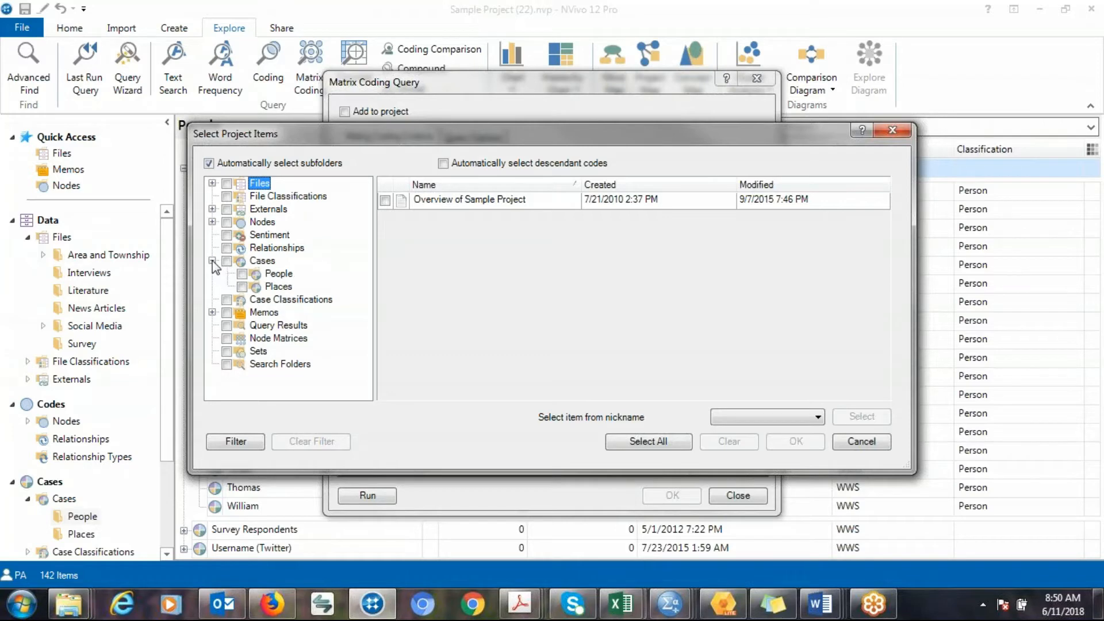
pyautogui.click(274, 276)
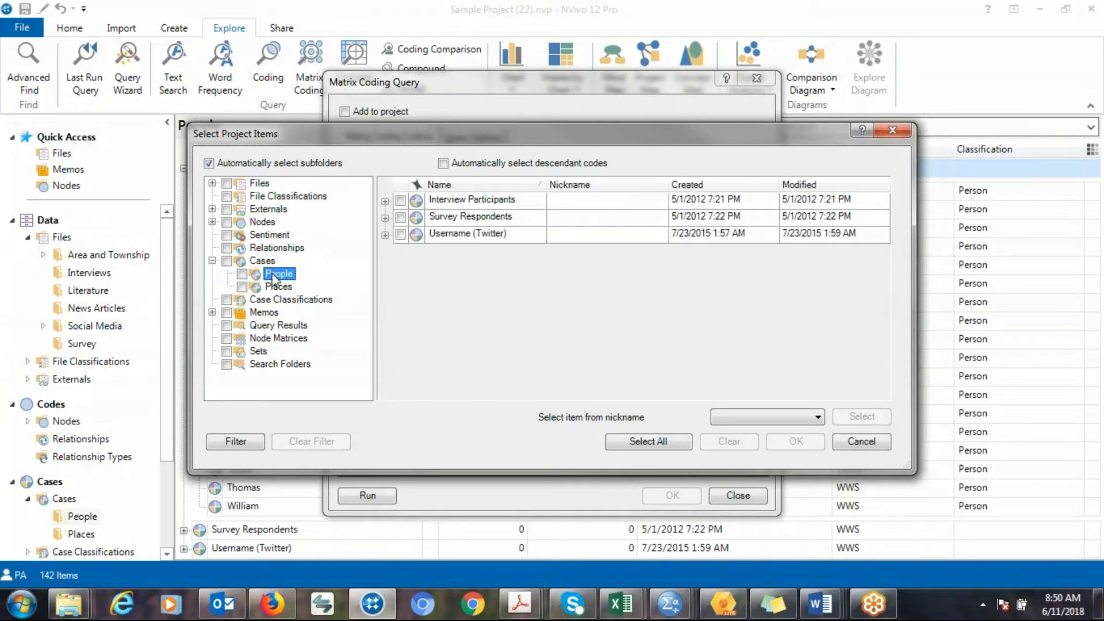
pyautogui.click(385, 202)
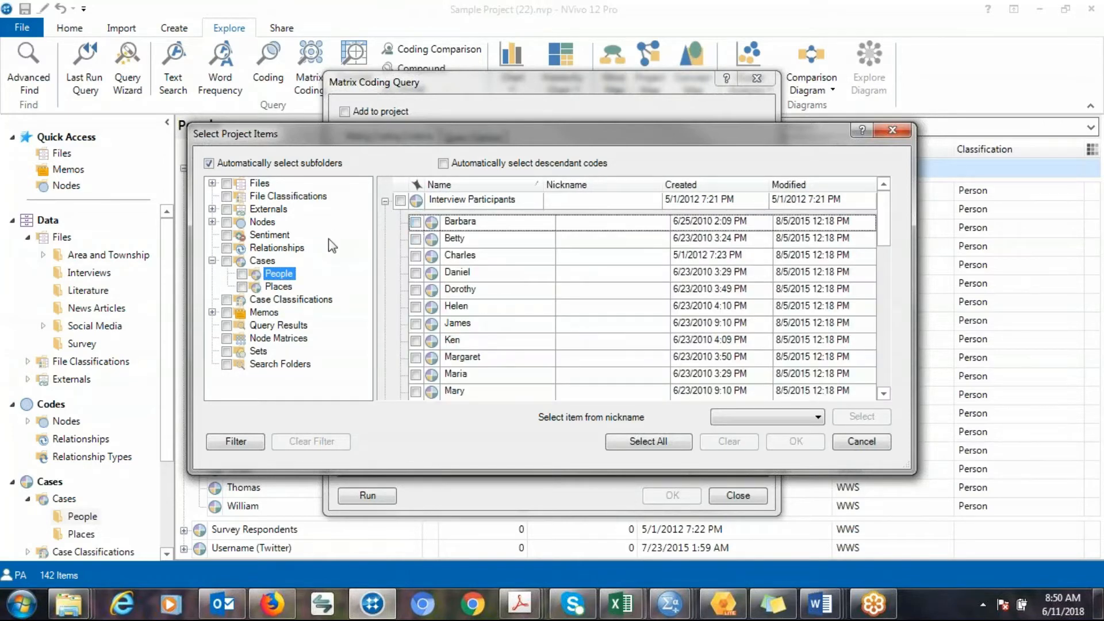
pyautogui.click(415, 222)
pyautogui.click(415, 239)
pyautogui.click(415, 256)
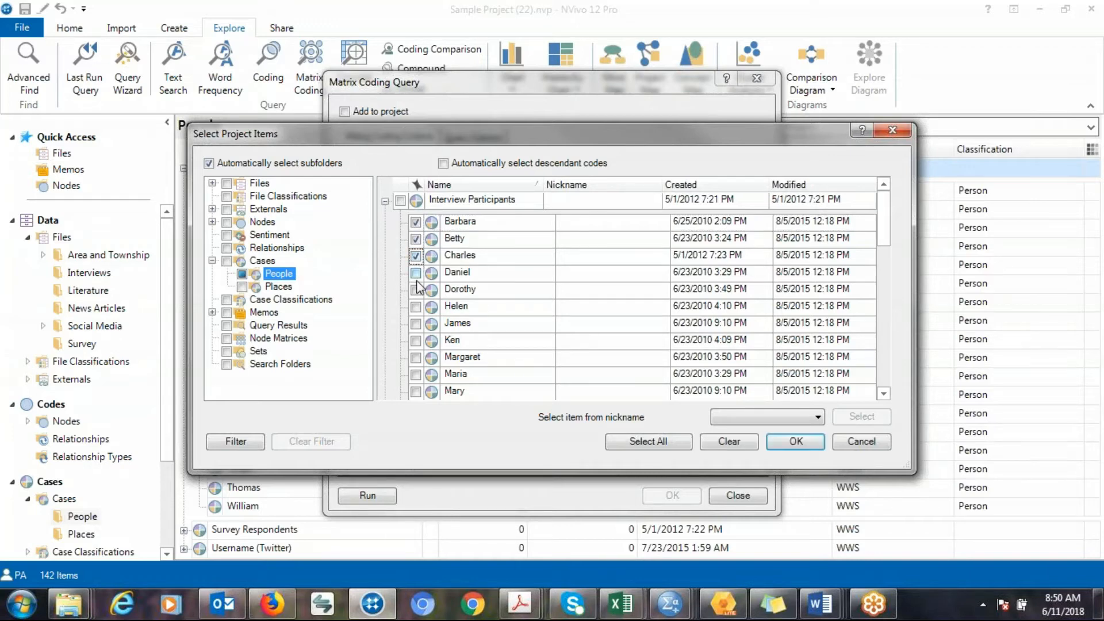
pyautogui.click(415, 273)
pyautogui.click(805, 442)
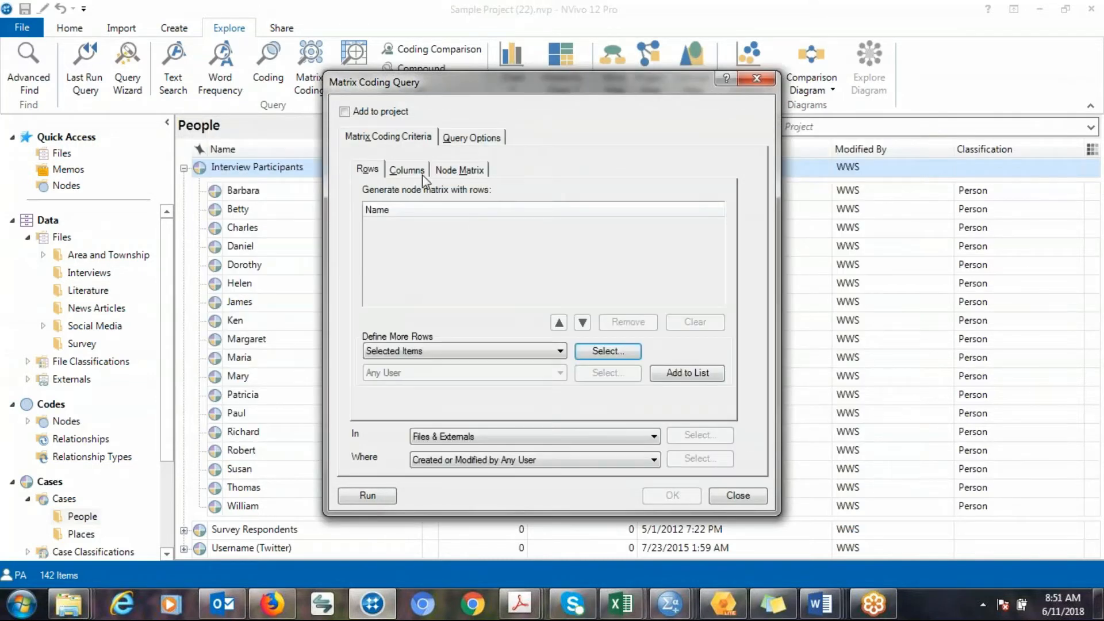
# Add the nodes Balance, Community change, Infrastructure and Memorable quotes to the query's columns list.
pyautogui.click(418, 173)
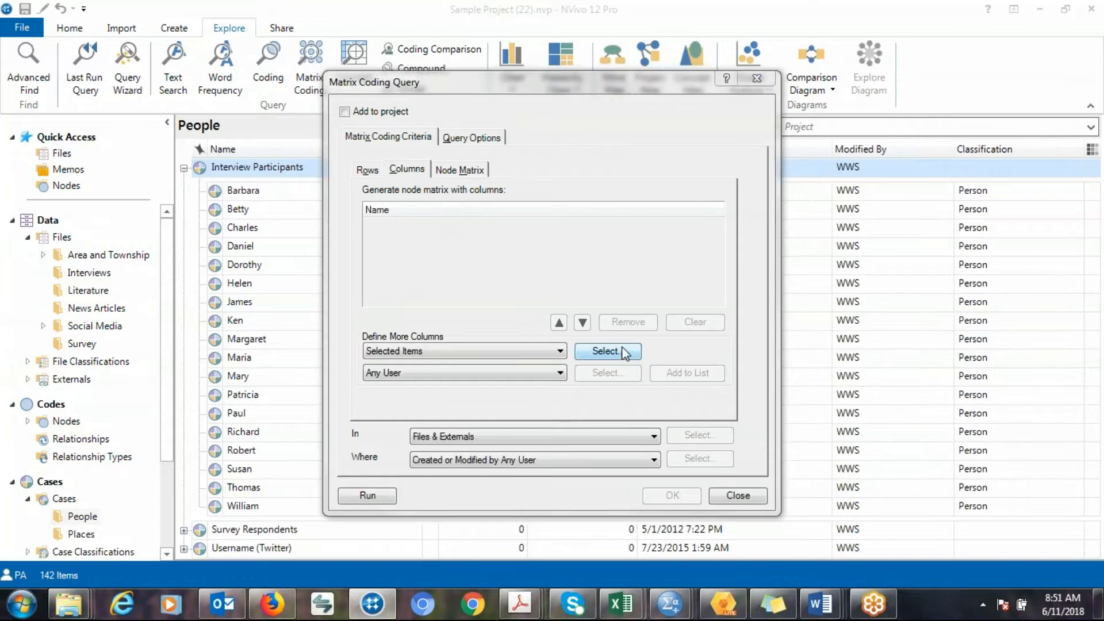
pyautogui.click(623, 350)
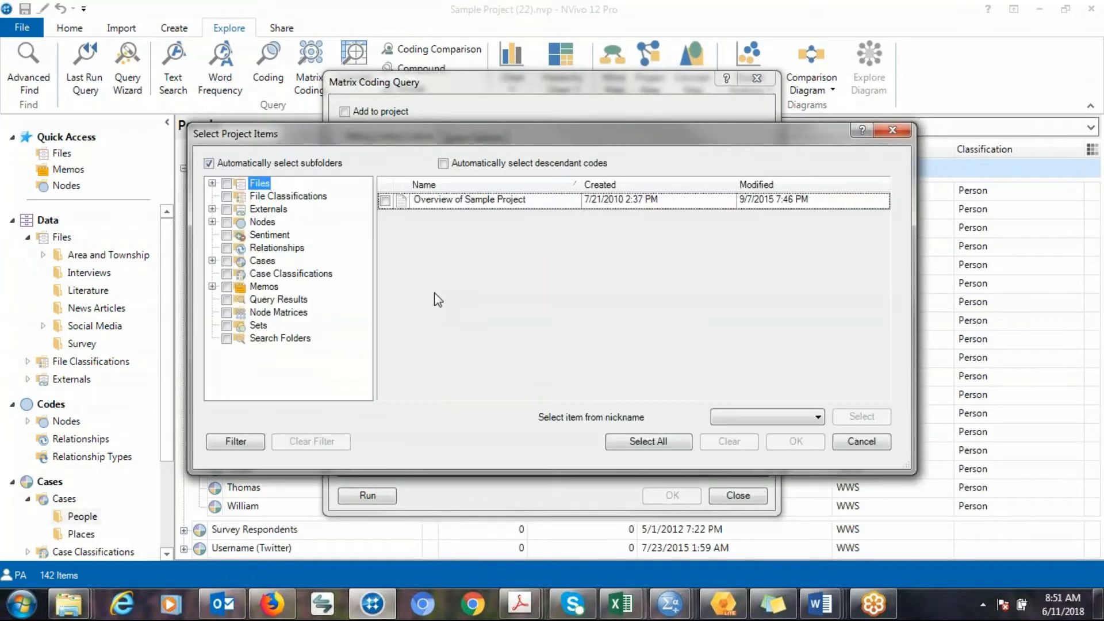
pyautogui.click(261, 222)
pyautogui.click(400, 234)
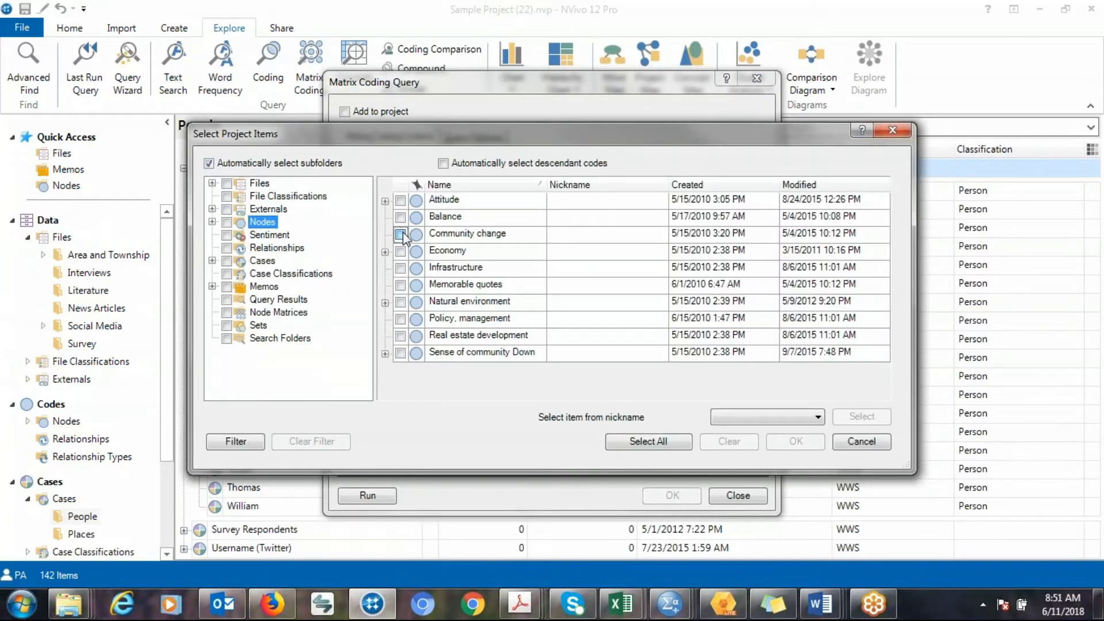
pyautogui.click(400, 217)
pyautogui.click(400, 285)
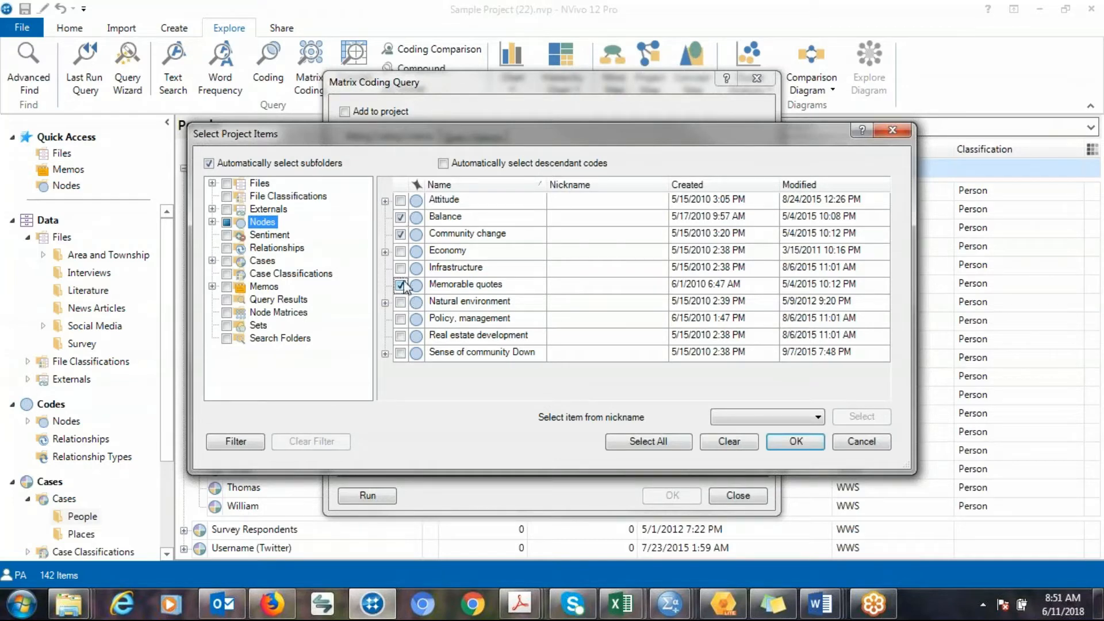
pyautogui.click(400, 268)
pyautogui.click(793, 441)
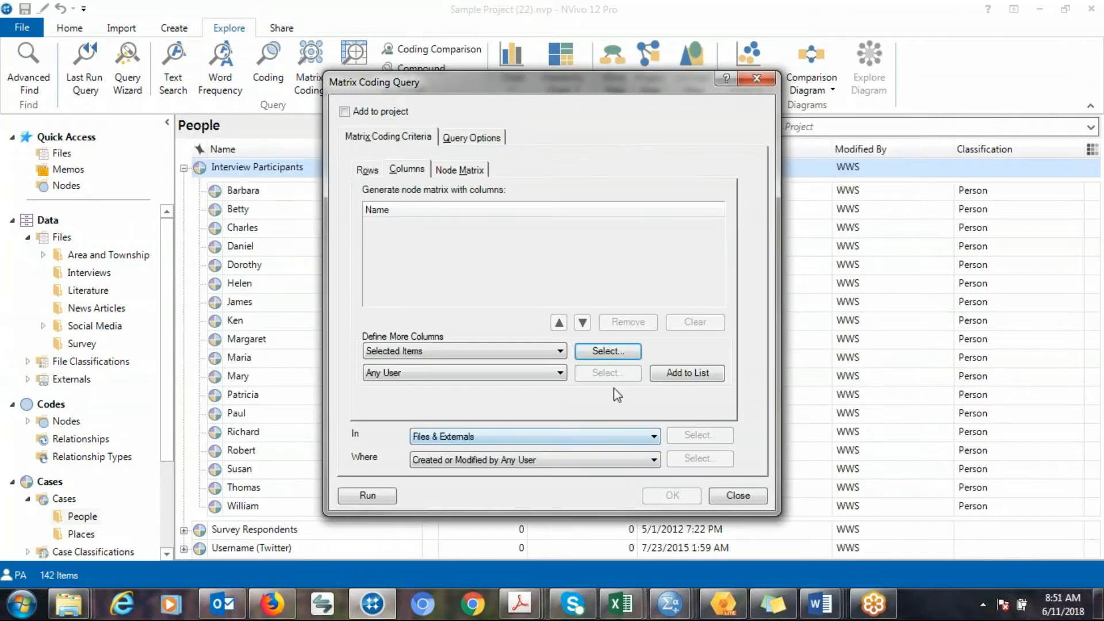
pyautogui.click(664, 379)
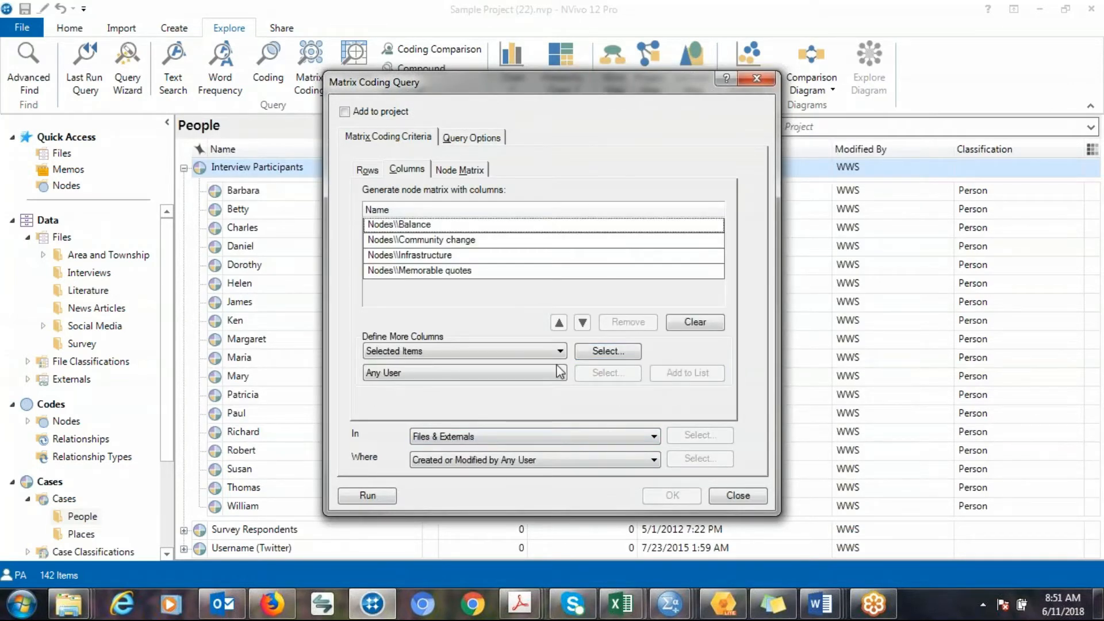
# Try to run the matrix coding query.
pyautogui.click(367, 495)
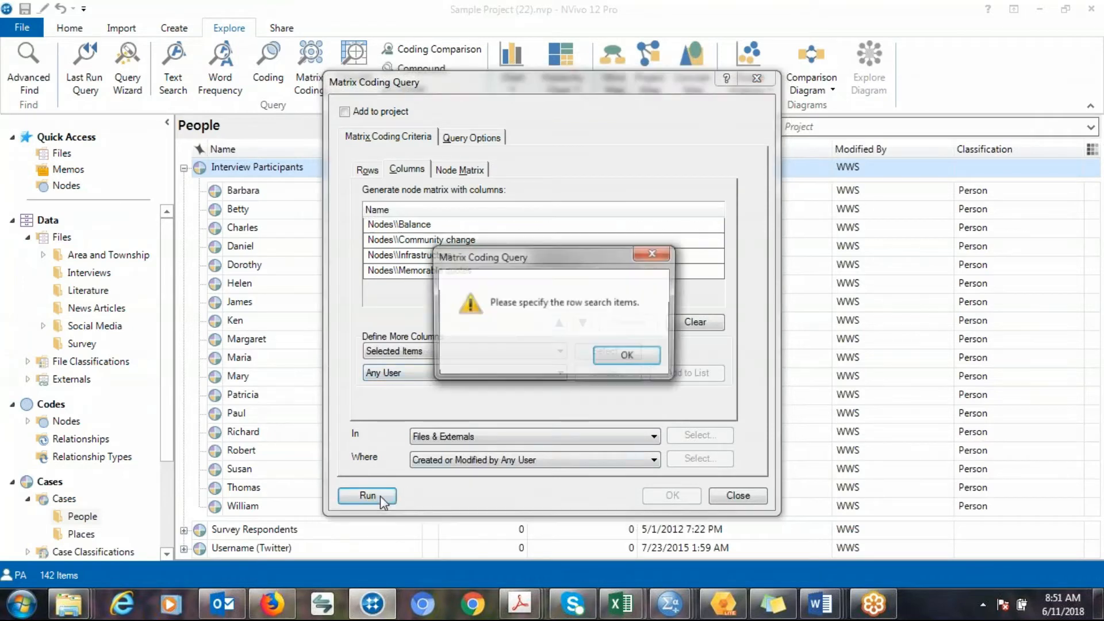
pyautogui.click(628, 356)
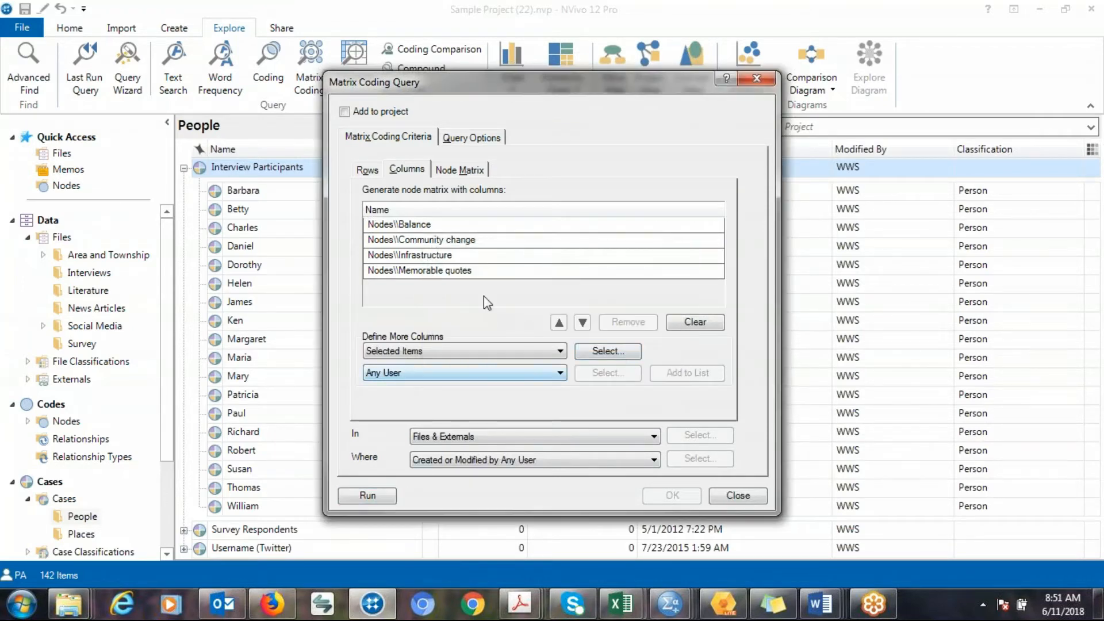
# Add the selected cases Barbara, Betty, Charles and Daniel to the query's rows list.
pyautogui.click(371, 174)
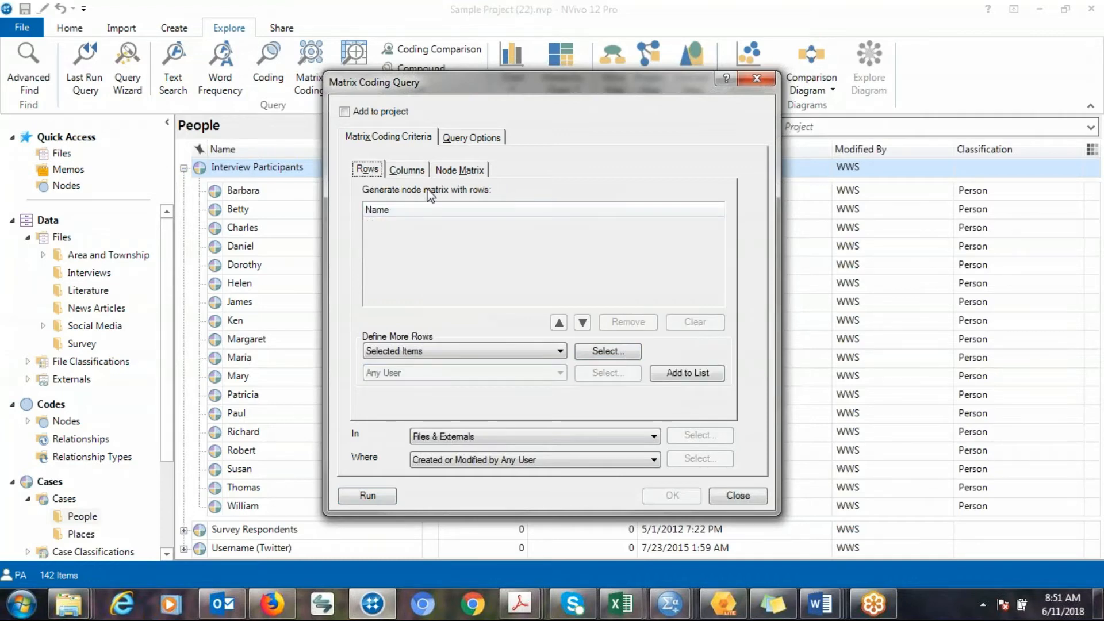
pyautogui.click(607, 350)
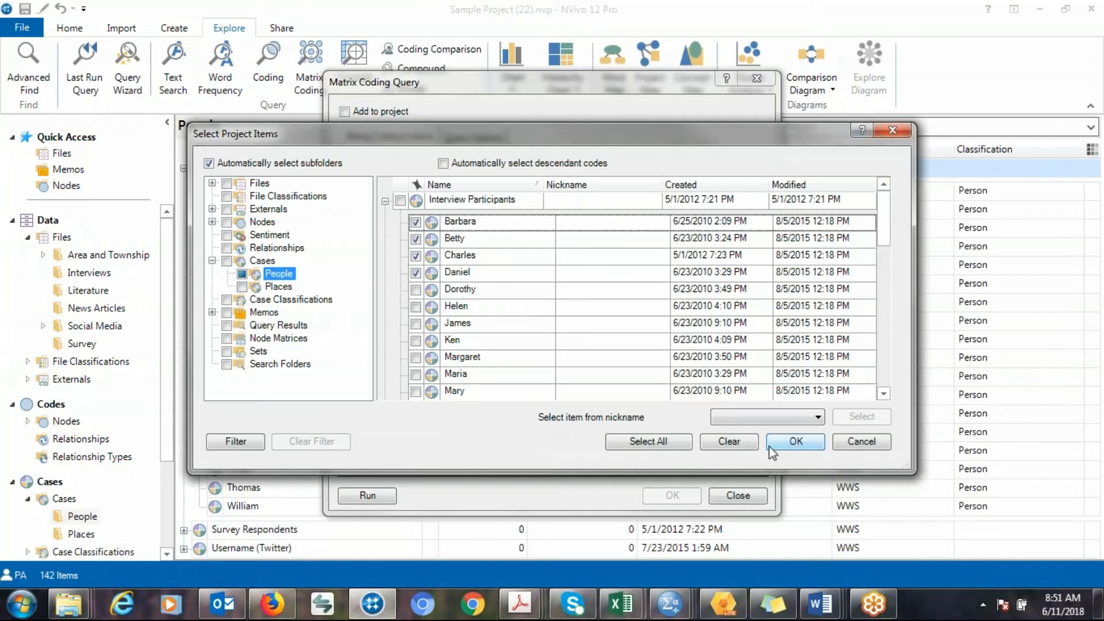
pyautogui.click(793, 441)
pyautogui.click(687, 373)
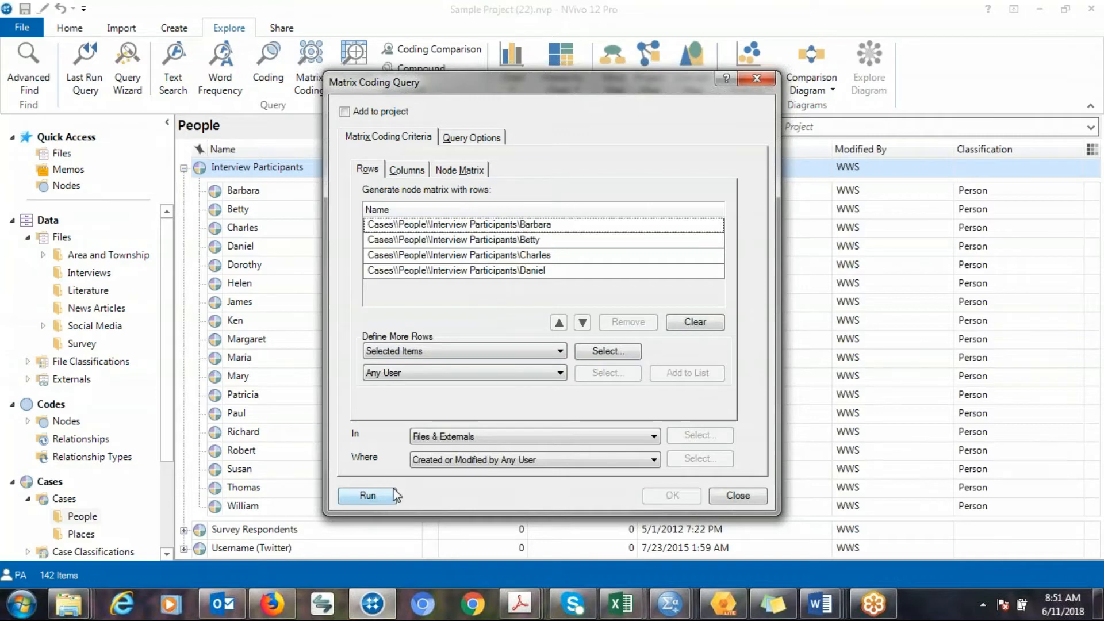
# Run the matrix coding query and scan the column headers of the result matrix.
pyautogui.click(368, 495)
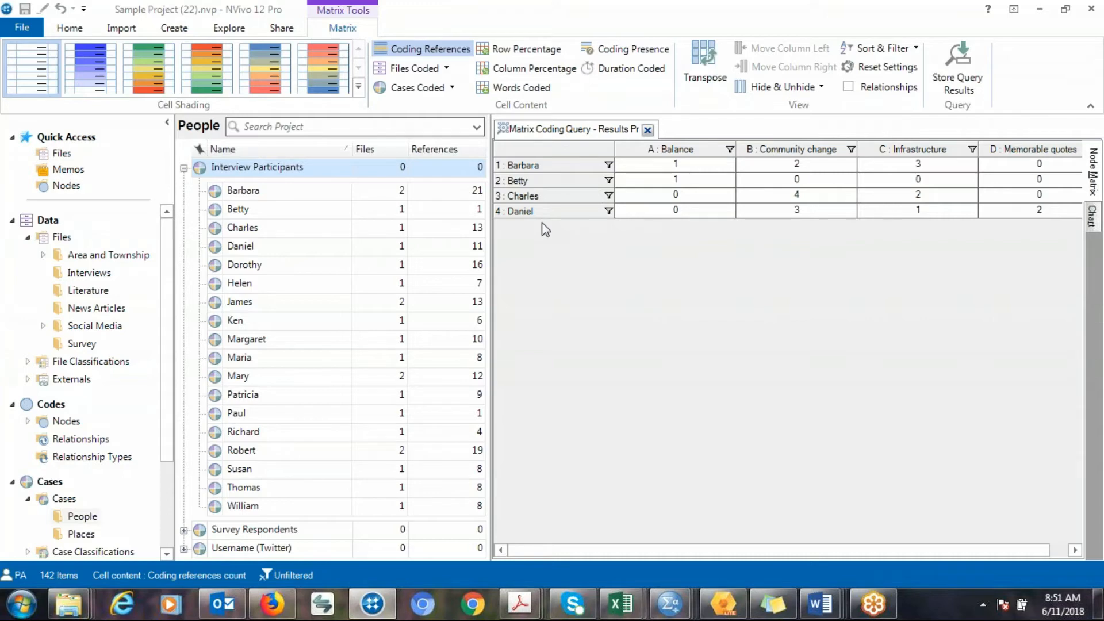
pyautogui.moveTo(675, 152); pyautogui.dragTo(982, 146)
# Open the Barbara–Balance cell to read its coded reference.
pyautogui.click(697, 174)
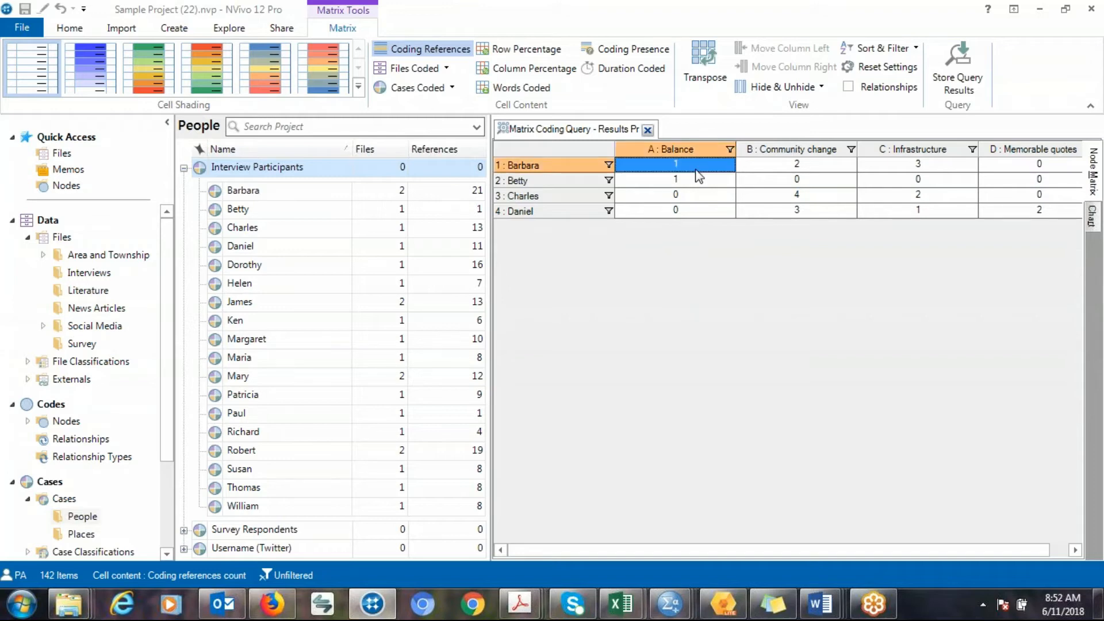
pyautogui.doubleClick(696, 170)
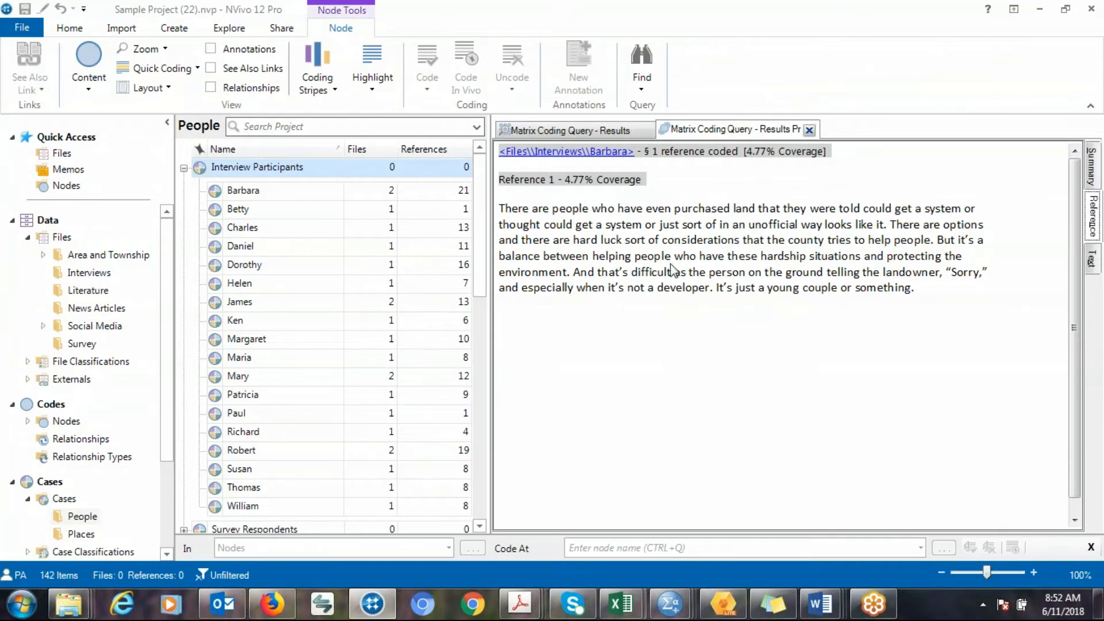
# Display the matrix coding results as a chart and change the chart type to Grouped Bar.
pyautogui.click(587, 137)
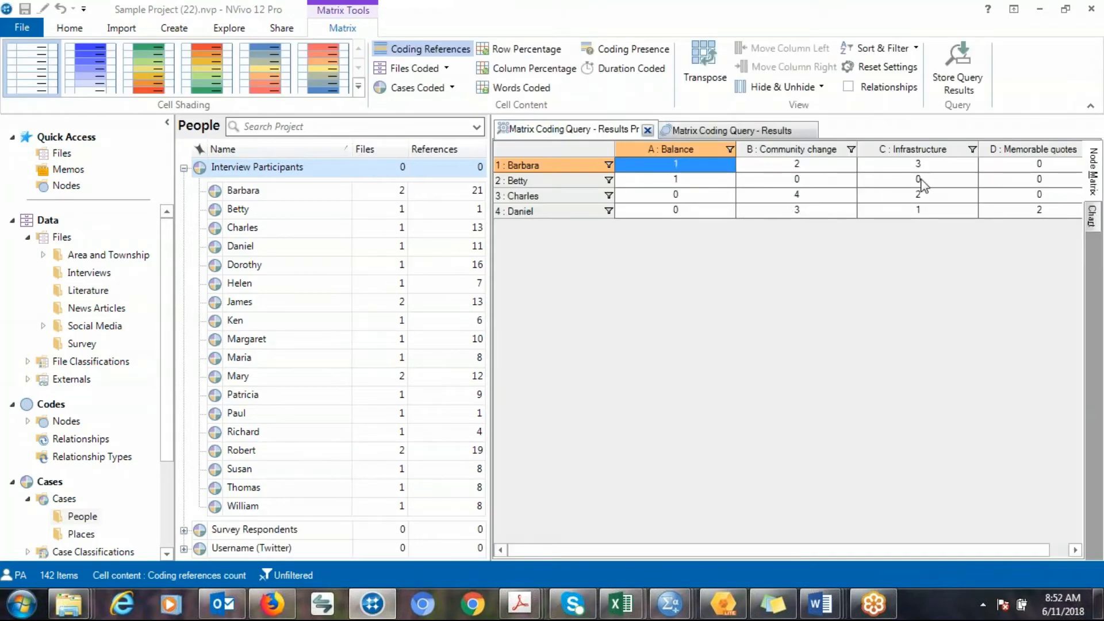
pyautogui.click(1095, 221)
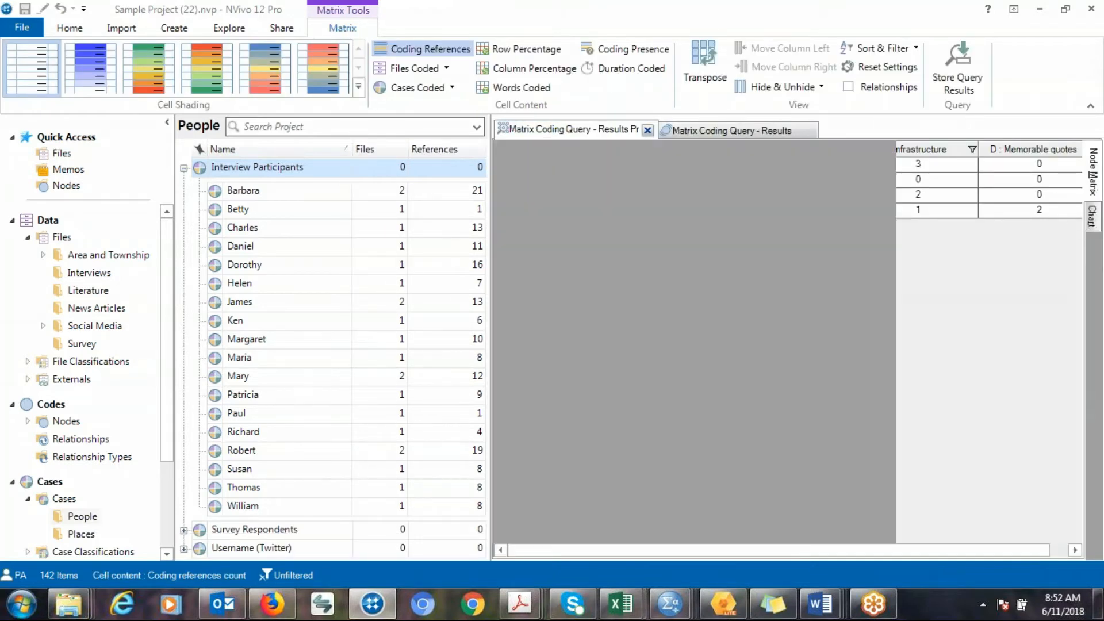
pyautogui.moveTo(939, 299); pyautogui.dragTo(647, 257)
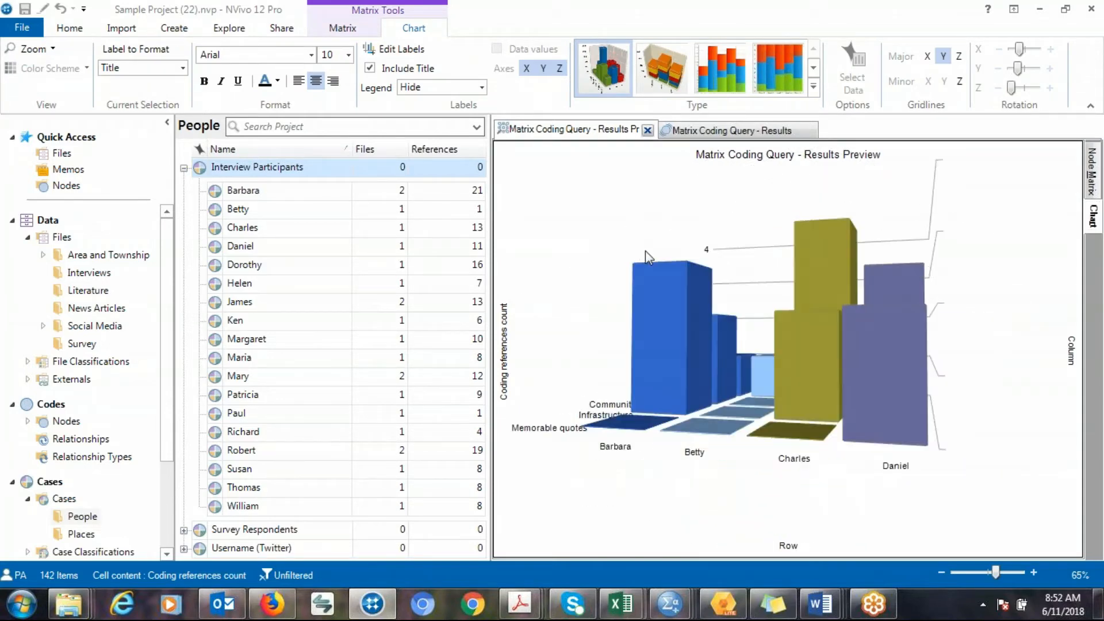
pyautogui.click(813, 87)
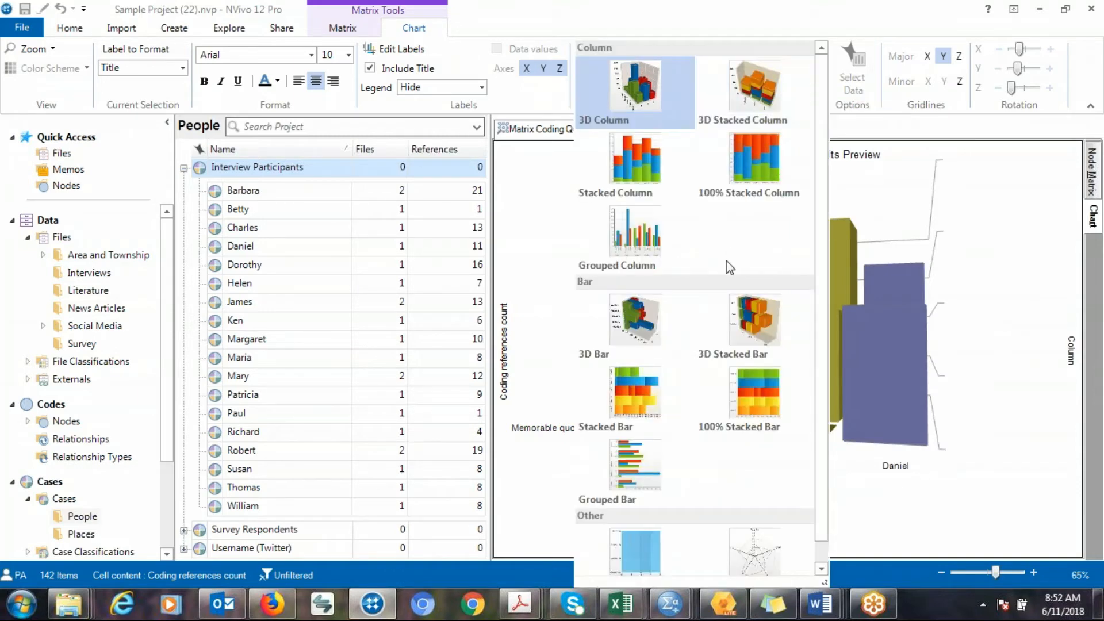
pyautogui.click(649, 454)
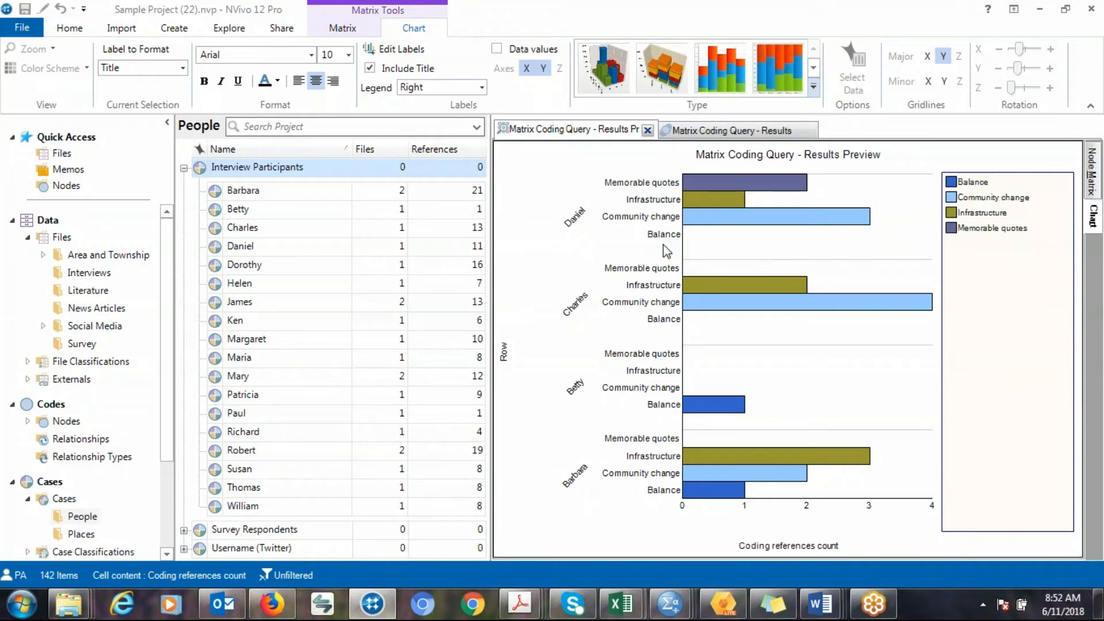
pyautogui.moveTo(738, 203)
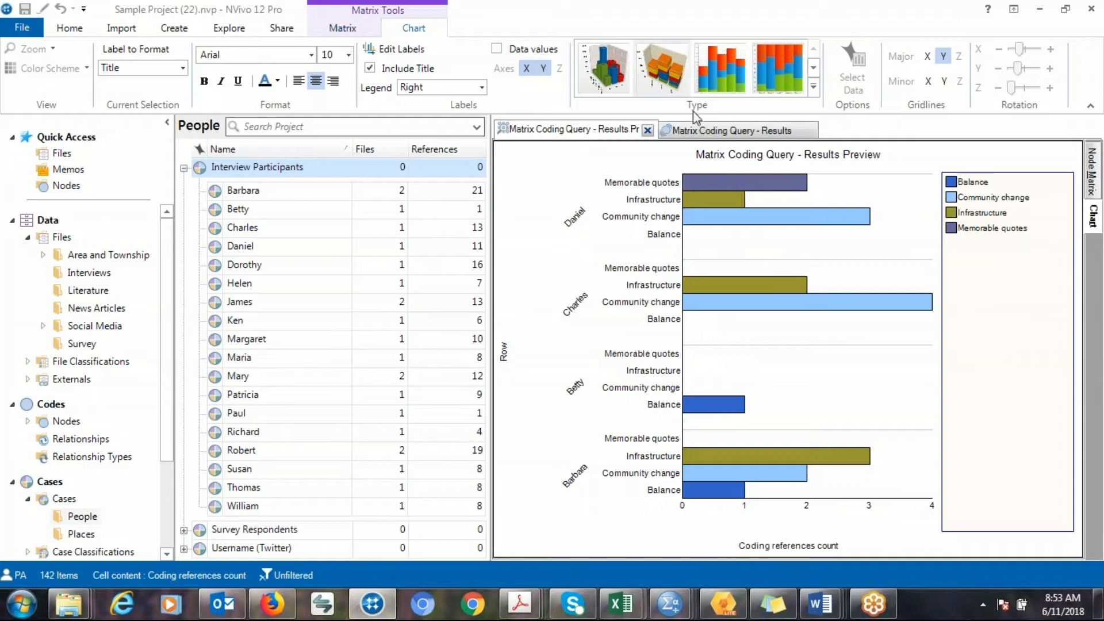
pyautogui.click(115, 30)
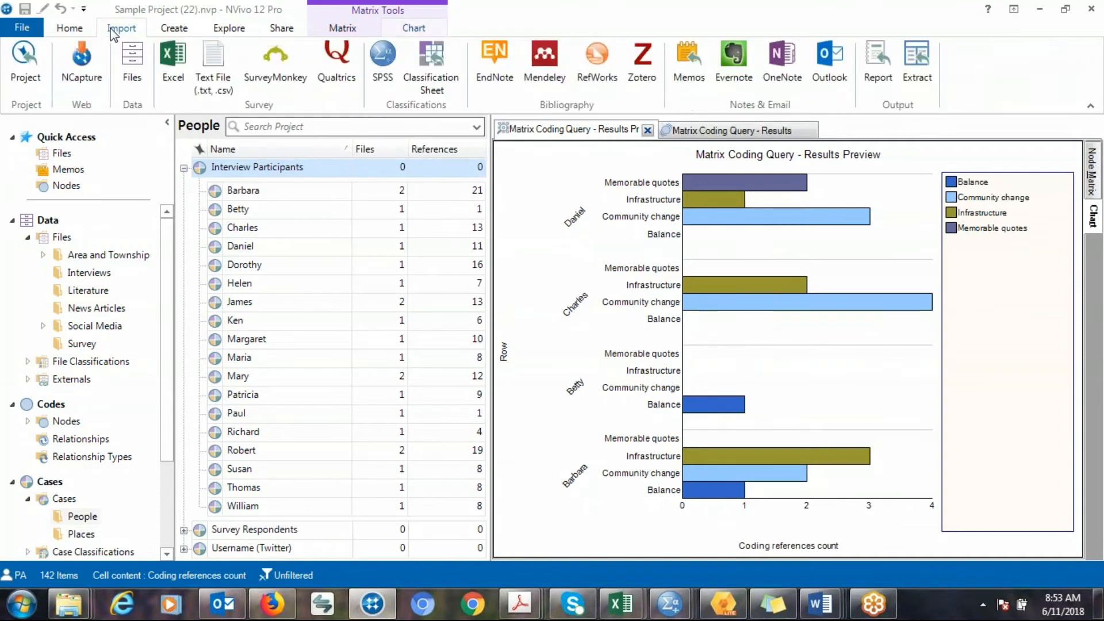
pyautogui.click(70, 30)
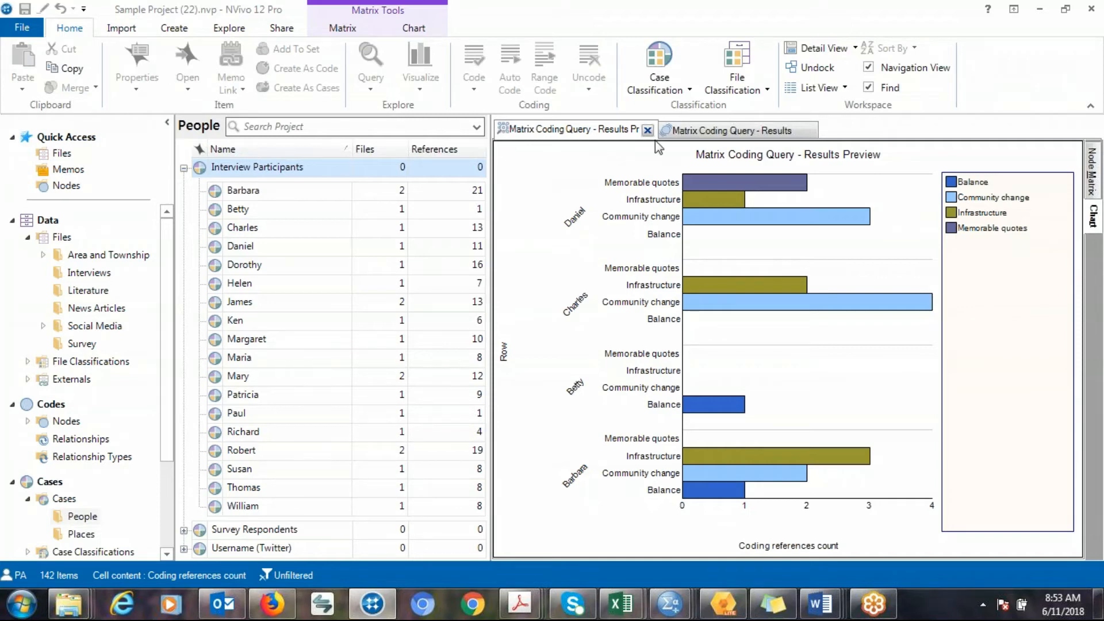
pyautogui.click(675, 133)
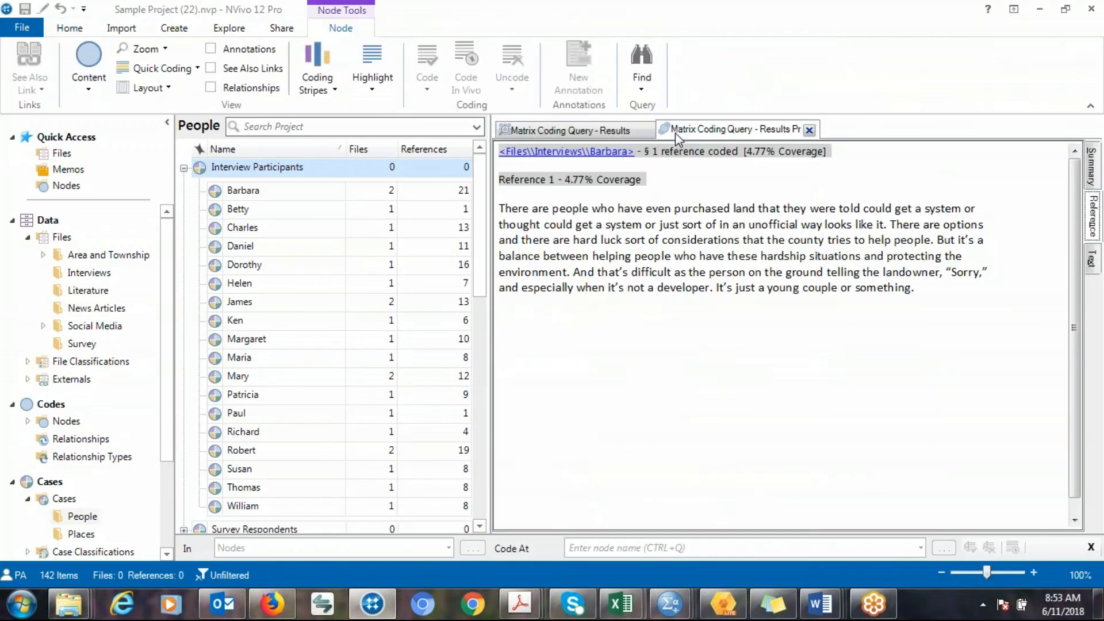
pyautogui.click(569, 133)
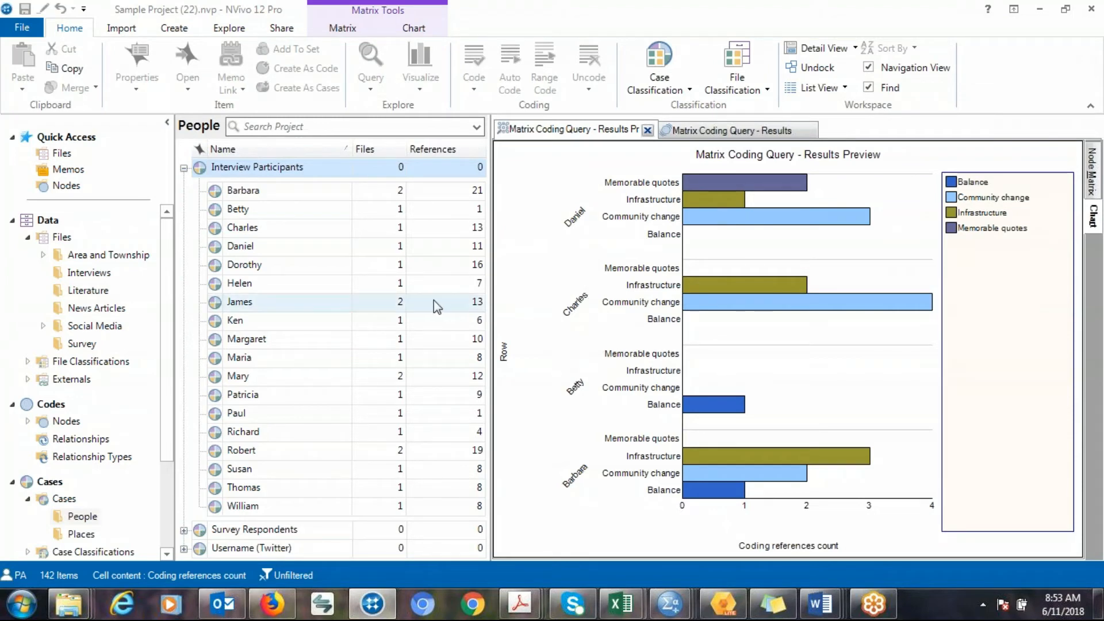
pyautogui.click(347, 33)
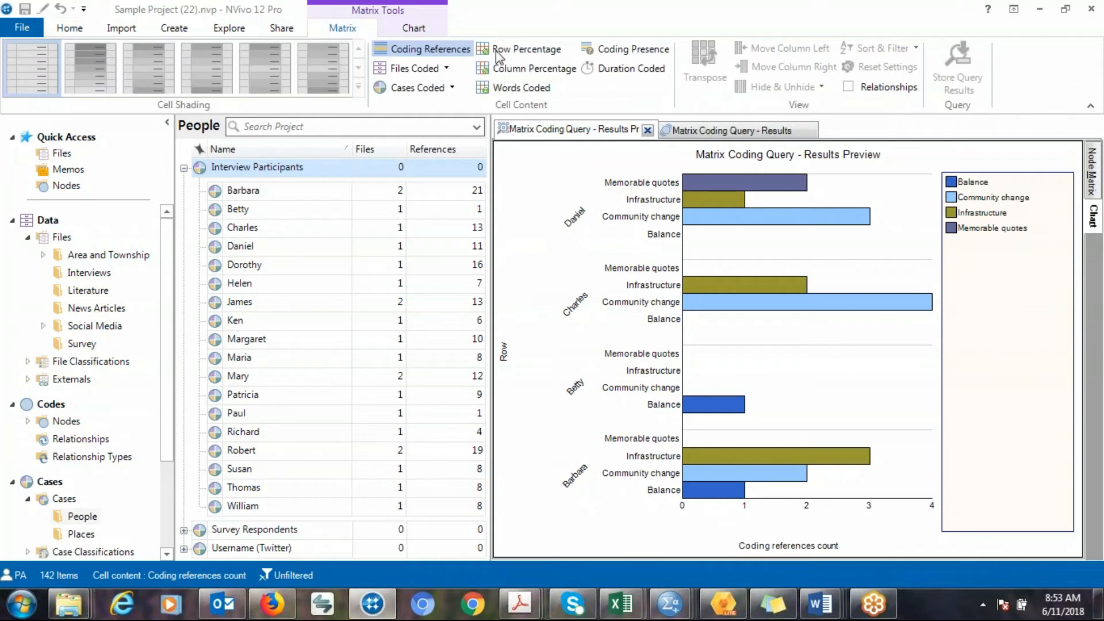
pyautogui.click(228, 28)
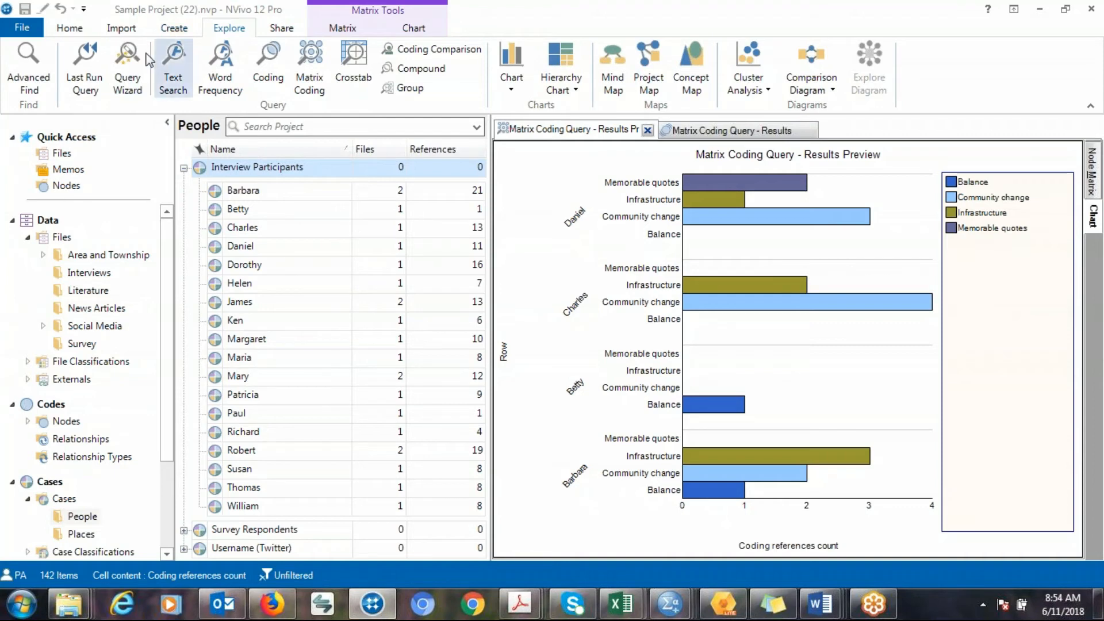
# Create a new framework matrix named "Name A".
pyautogui.click(175, 33)
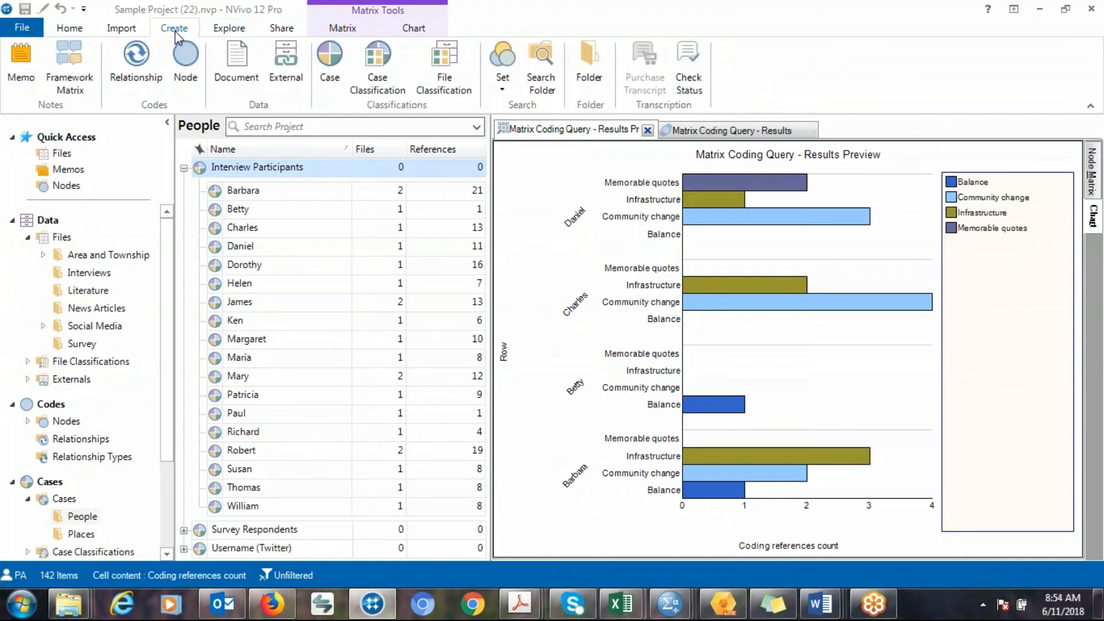
pyautogui.click(77, 85)
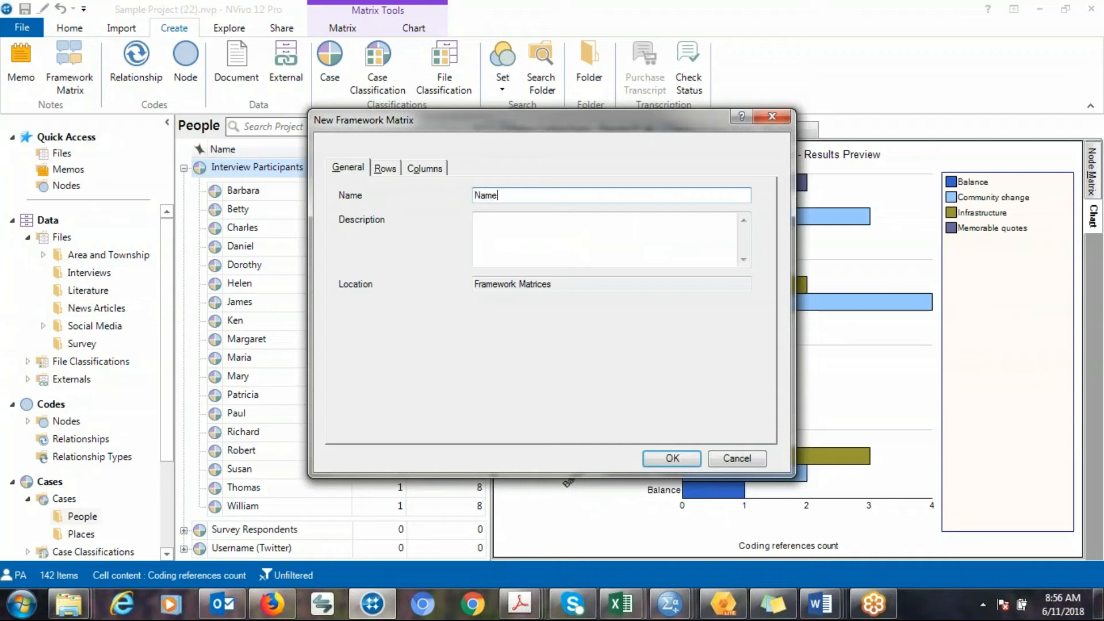
pyautogui.write('Name A')
# Add the cases Barbara, Betty, Charles, Daniel, Dorothy and Helen from Interview Participants as the framework matrix rows.
pyautogui.click(384, 168)
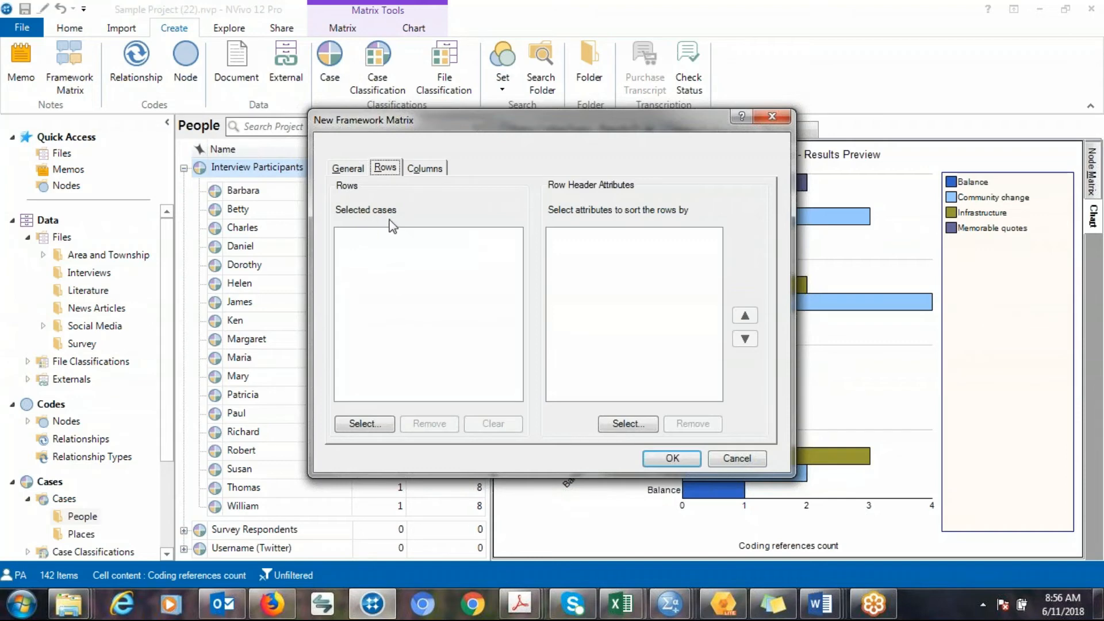
pyautogui.click(364, 424)
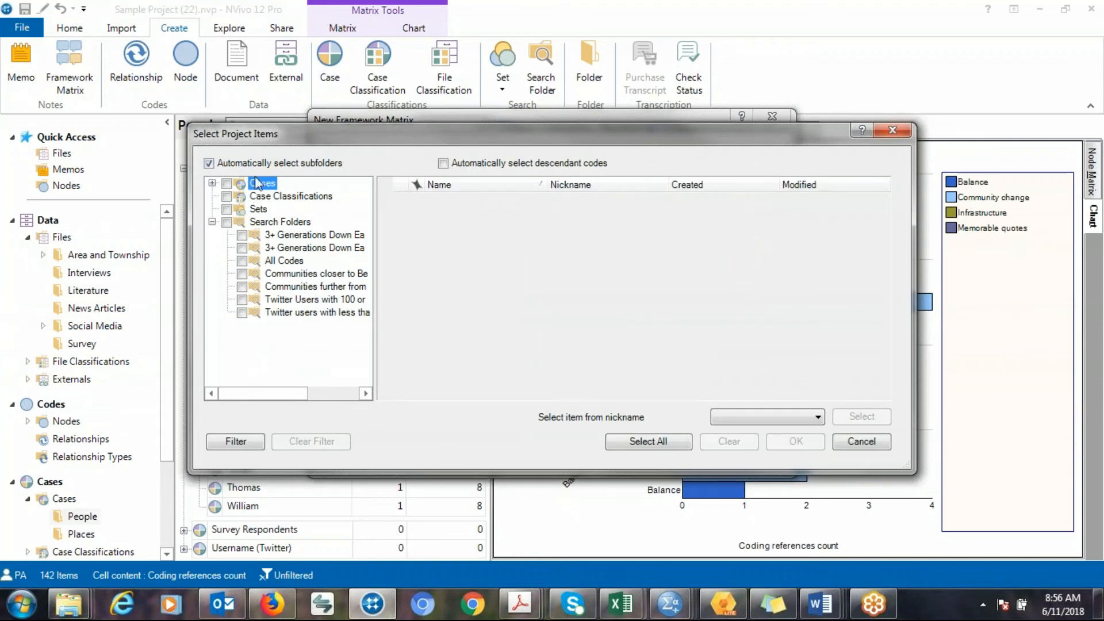
pyautogui.click(212, 183)
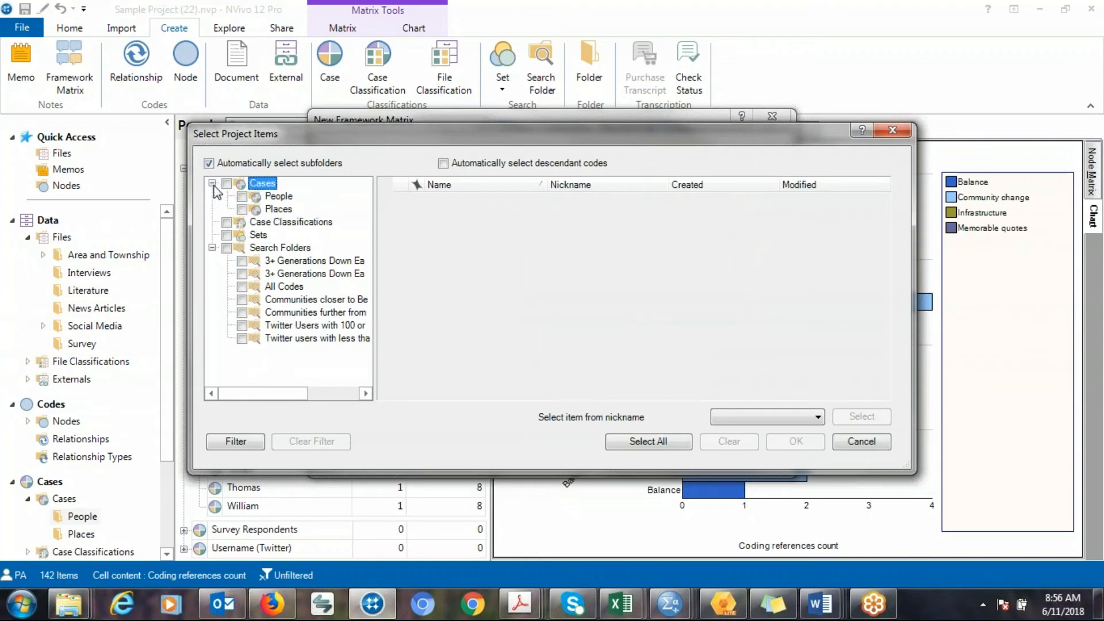
pyautogui.click(270, 198)
pyautogui.click(384, 201)
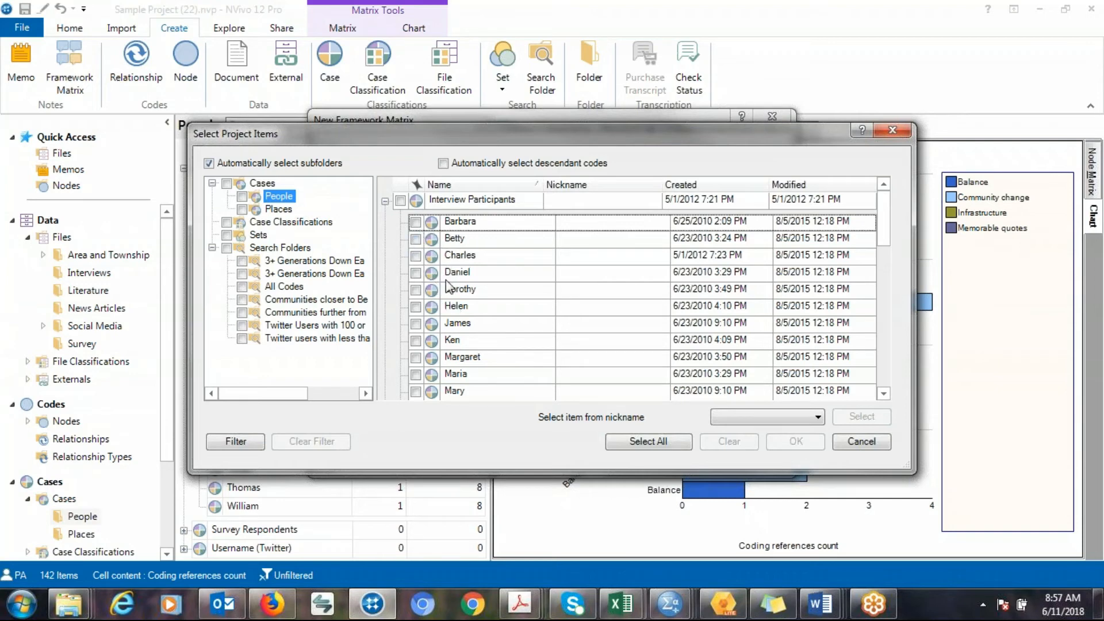
pyautogui.click(416, 222)
pyautogui.click(415, 238)
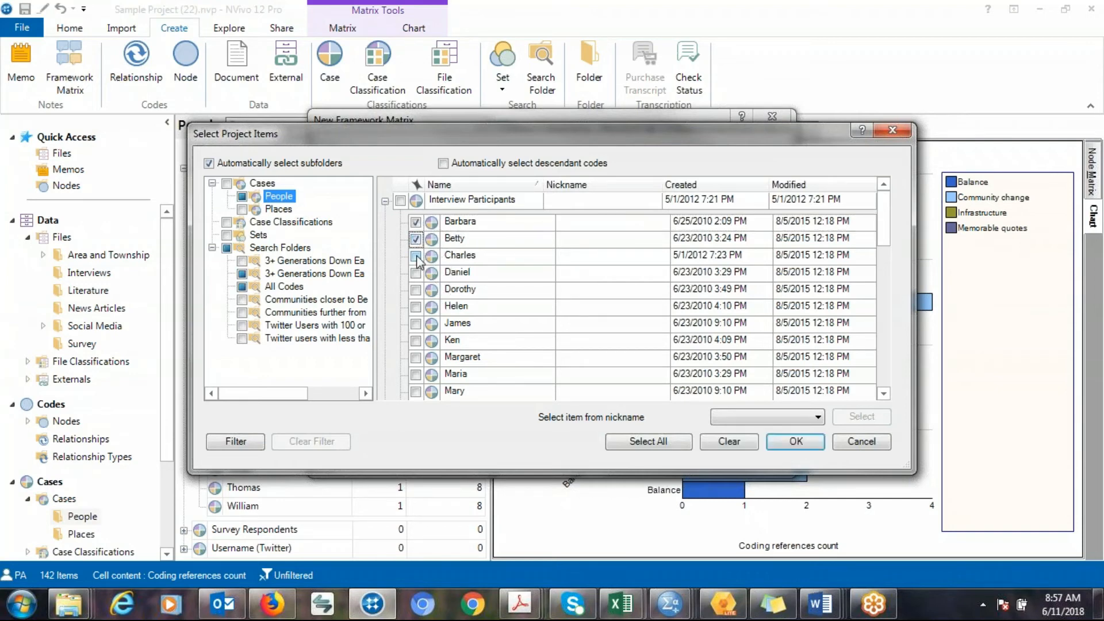
pyautogui.click(415, 255)
pyautogui.click(416, 272)
pyautogui.click(416, 290)
pyautogui.click(416, 307)
pyautogui.click(794, 441)
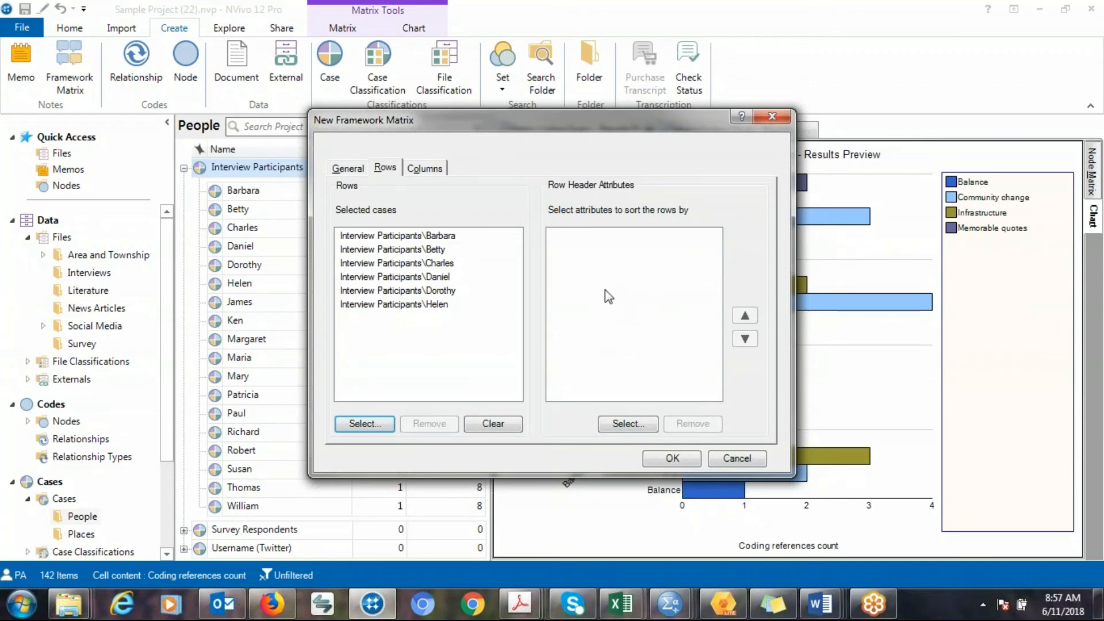
# Sort the rows by the Person classification's Gender attribute.
pyautogui.click(626, 426)
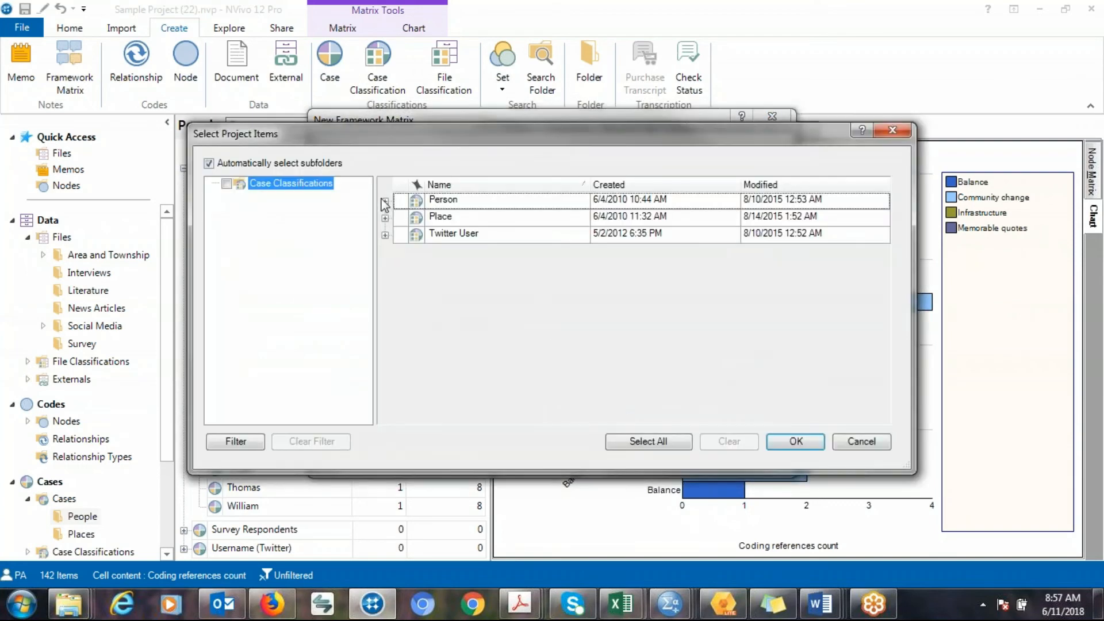
pyautogui.click(385, 201)
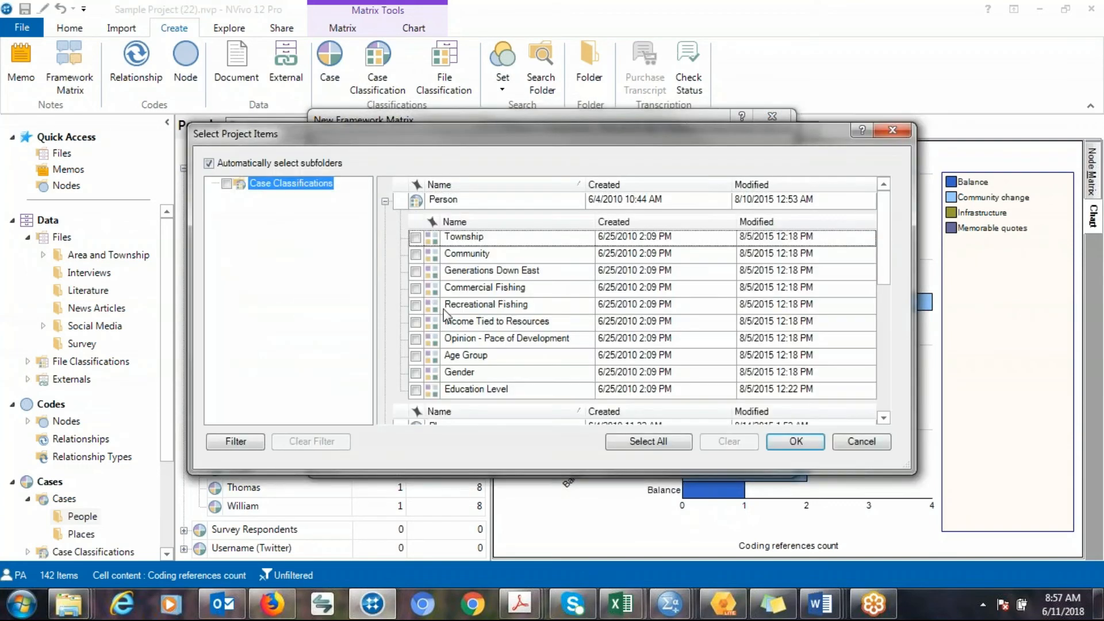
pyautogui.click(415, 373)
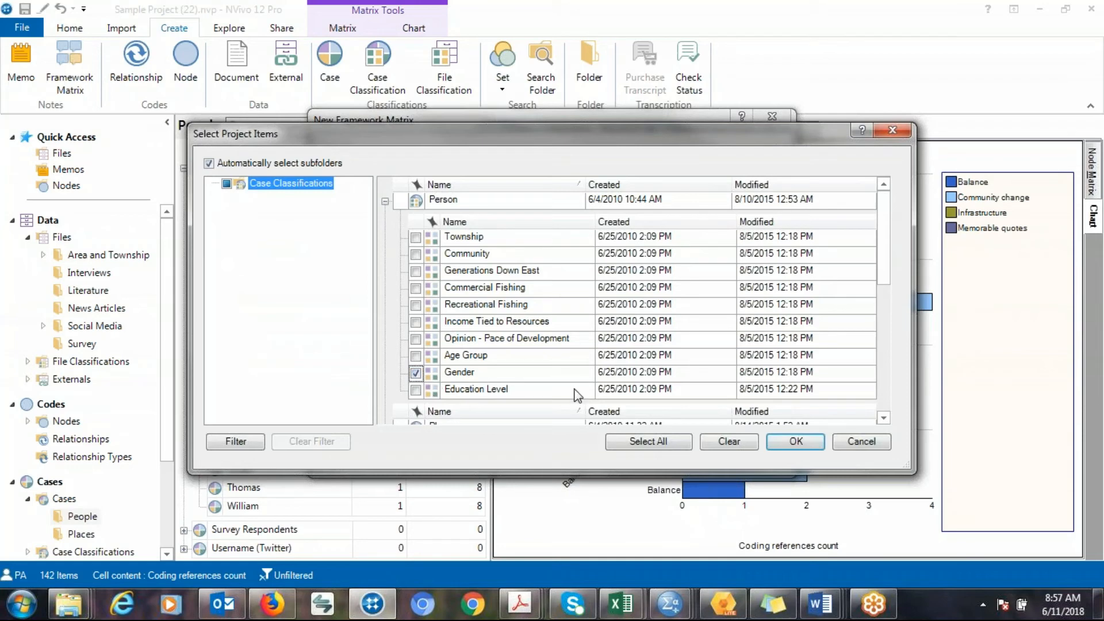
pyautogui.click(779, 443)
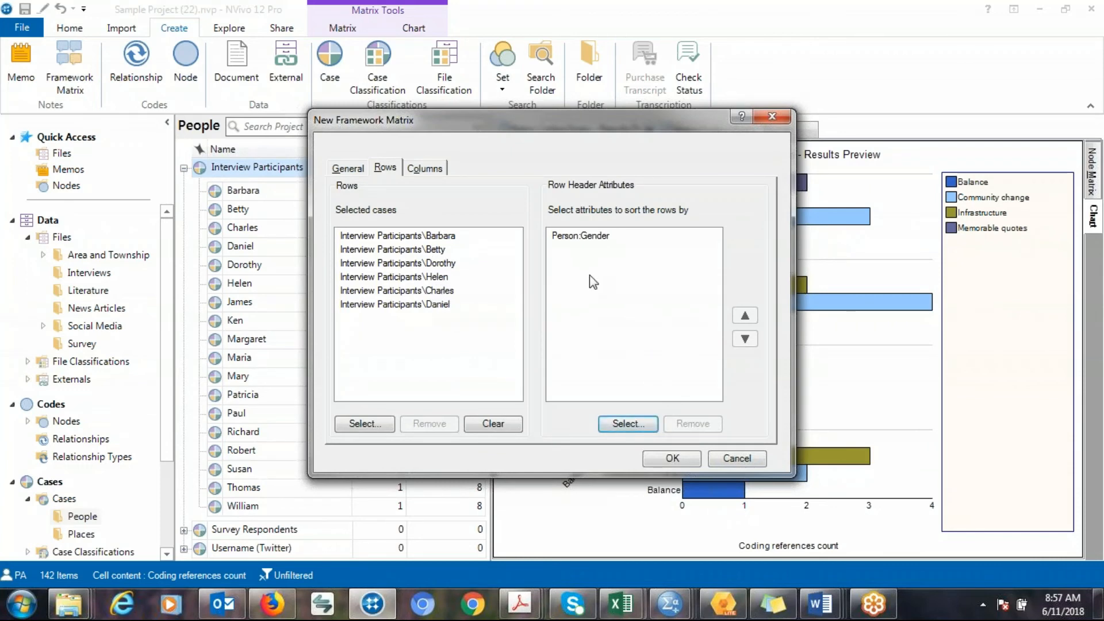
# Add Balance, Community change and Infrastructure as the framework matrix columns and create the matrix.
pyautogui.click(426, 170)
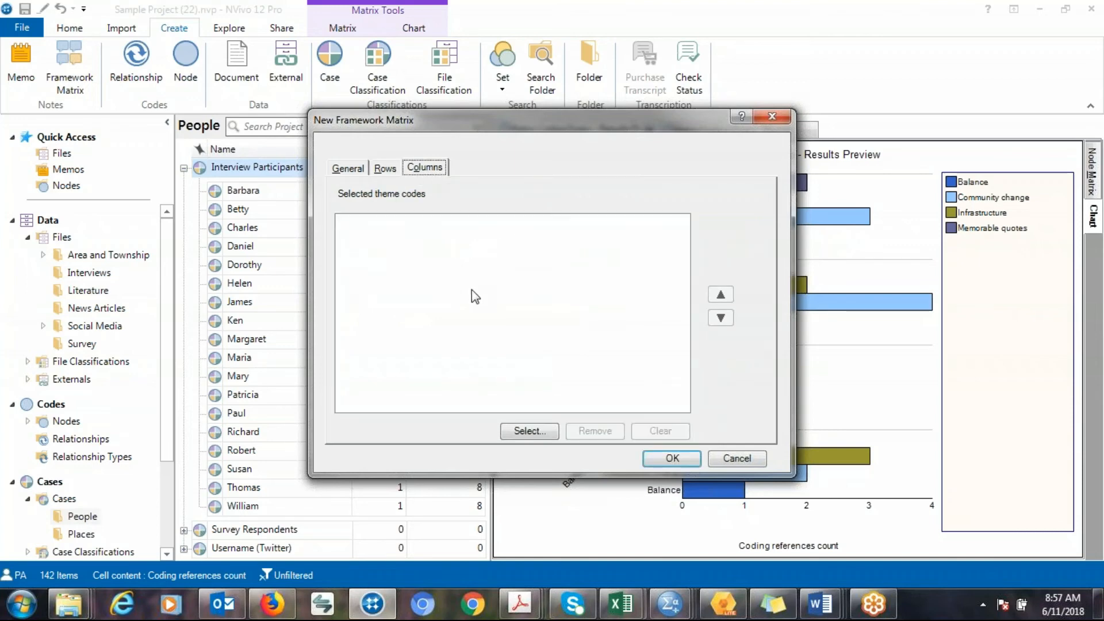
pyautogui.click(521, 435)
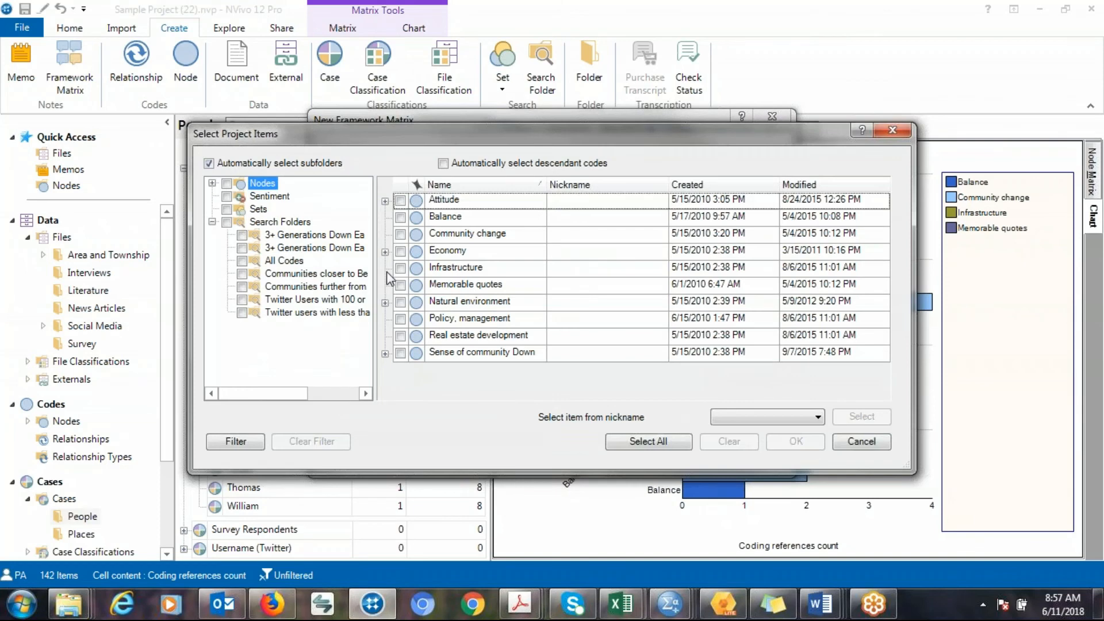
pyautogui.click(400, 216)
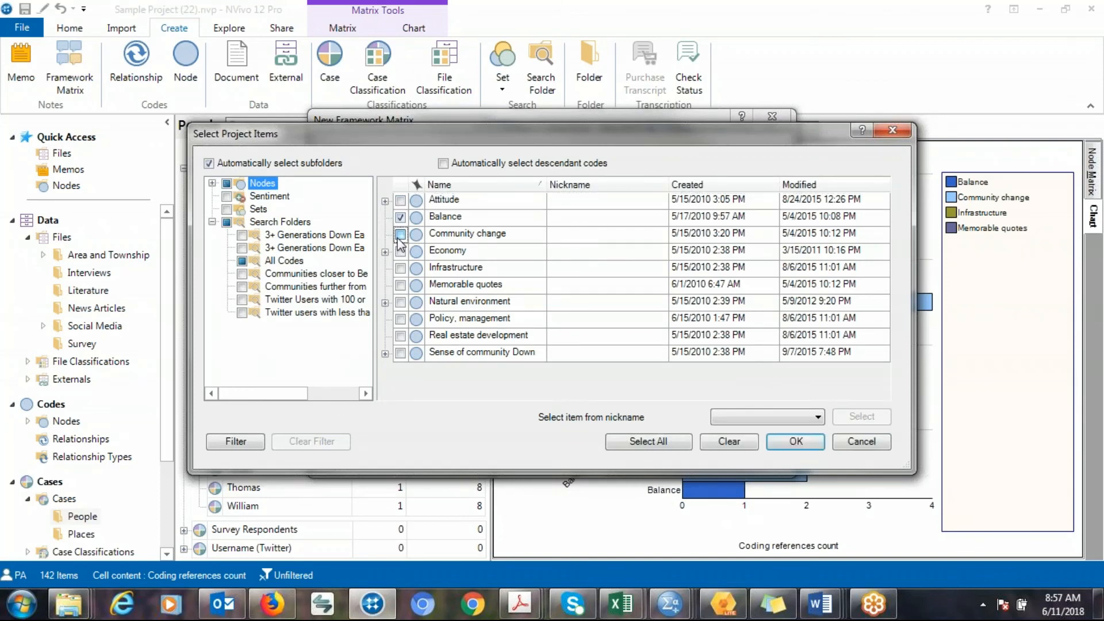
pyautogui.click(400, 234)
pyautogui.click(401, 268)
pyautogui.click(780, 439)
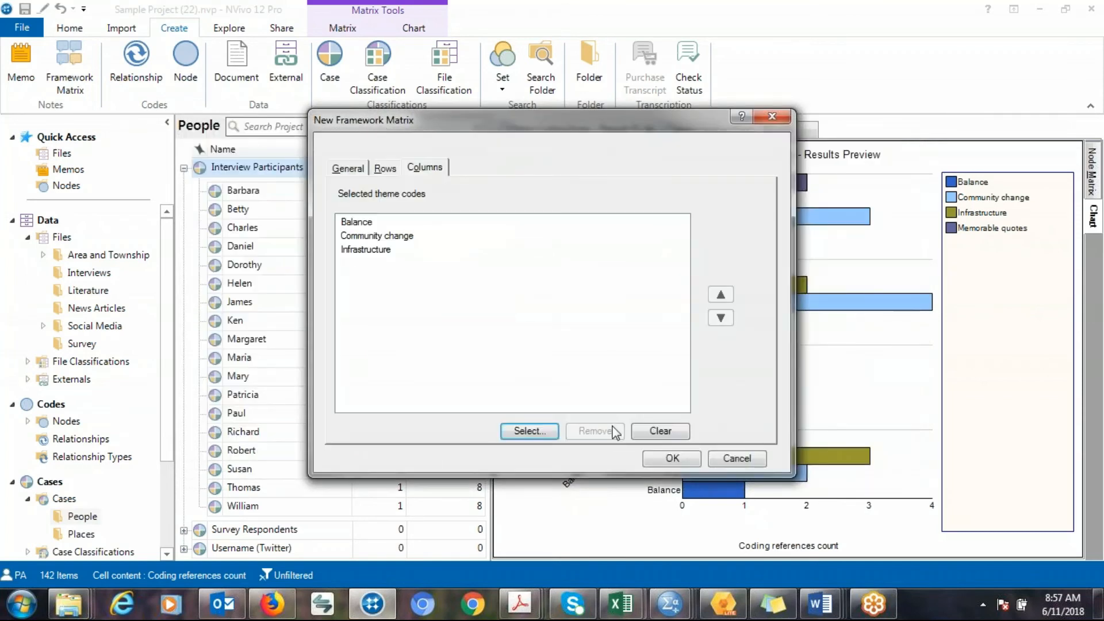
pyautogui.click(654, 460)
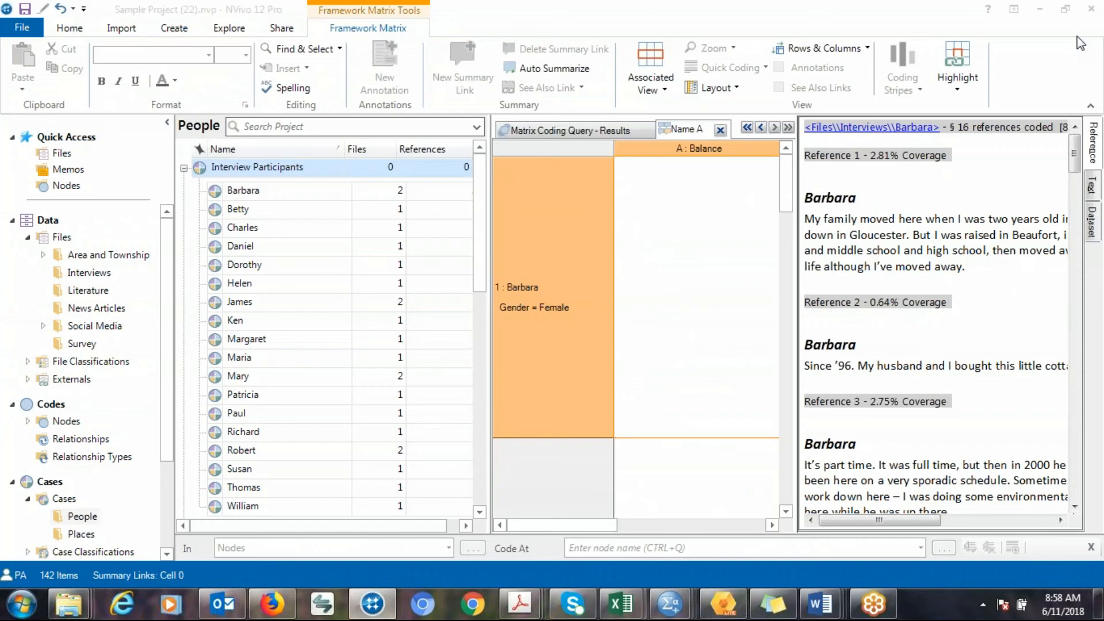
# Undock the framework matrix into its own maximized window and auto-summarize the coded content into its cells.
pyautogui.click(631, 295)
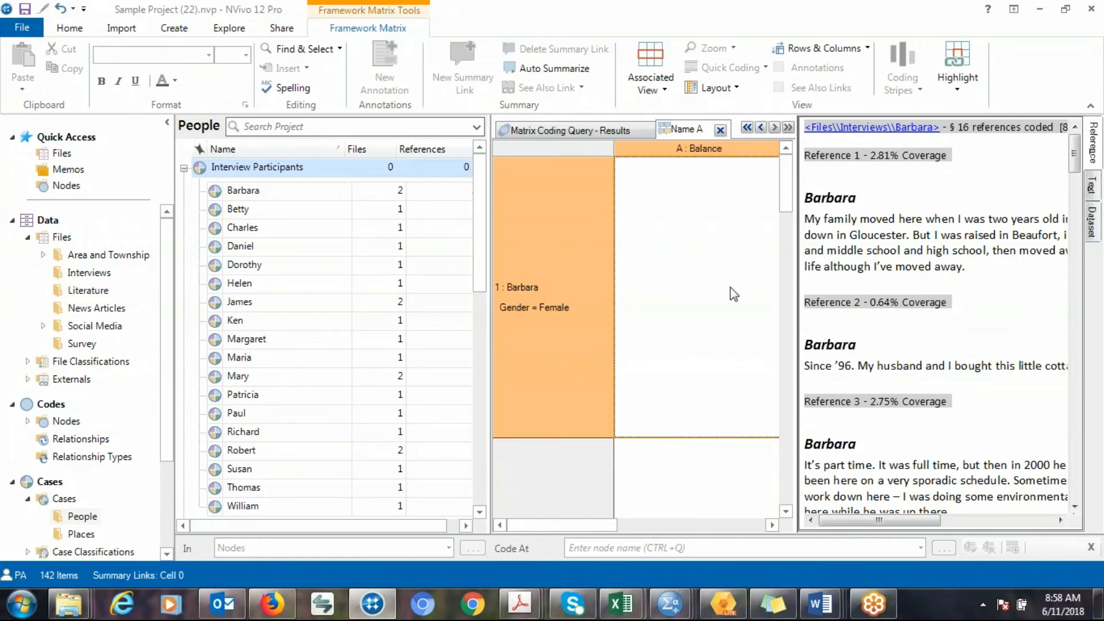
pyautogui.rightClick(683, 140)
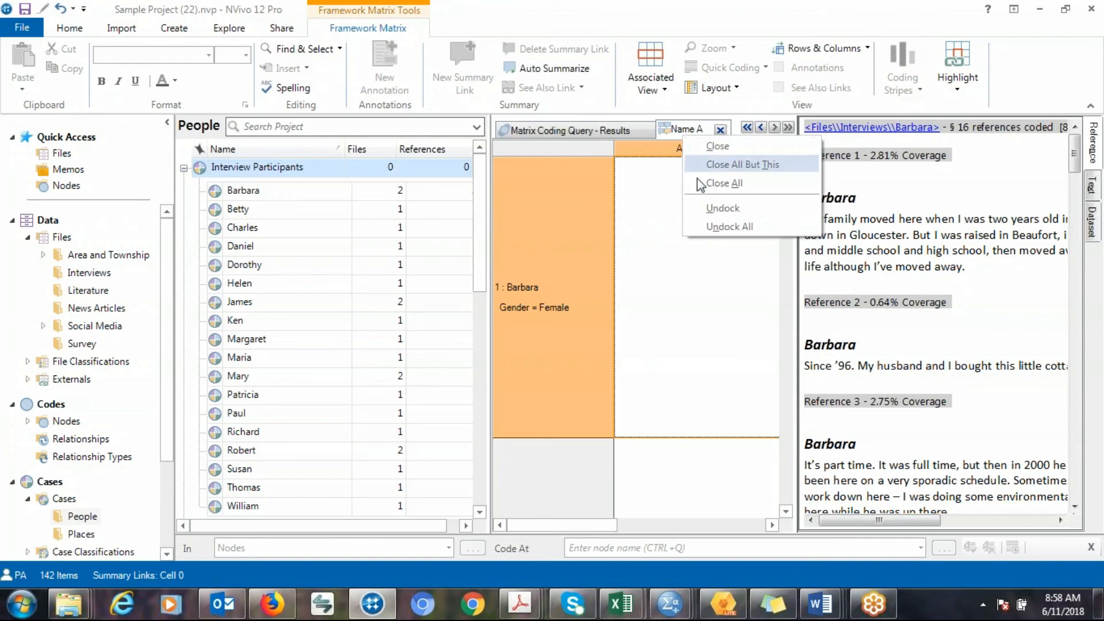
pyautogui.click(711, 217)
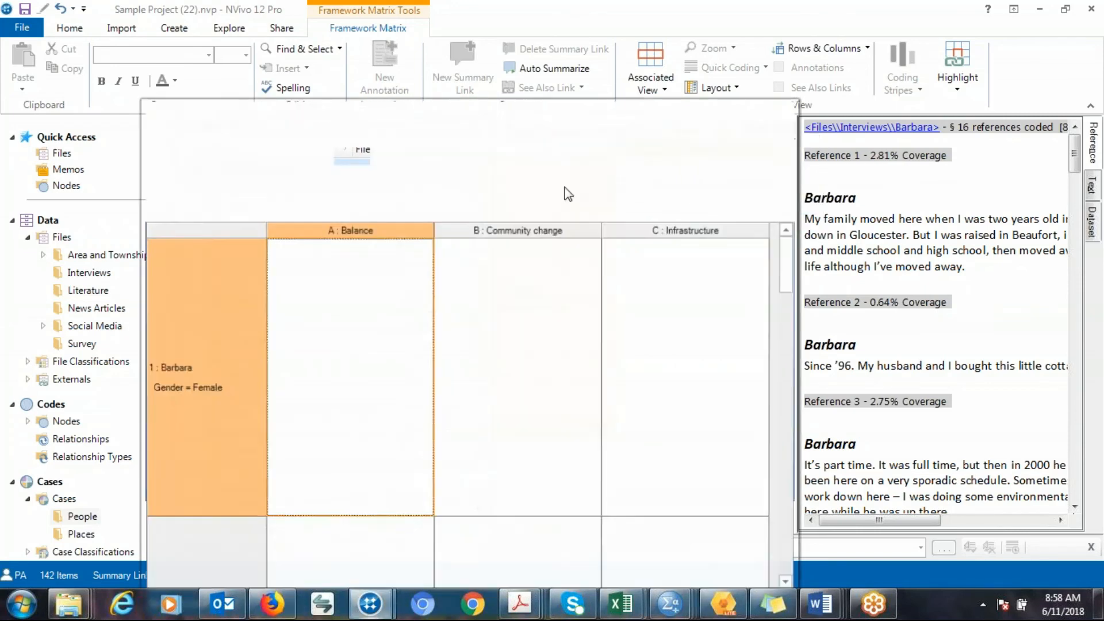
pyautogui.click(758, 111)
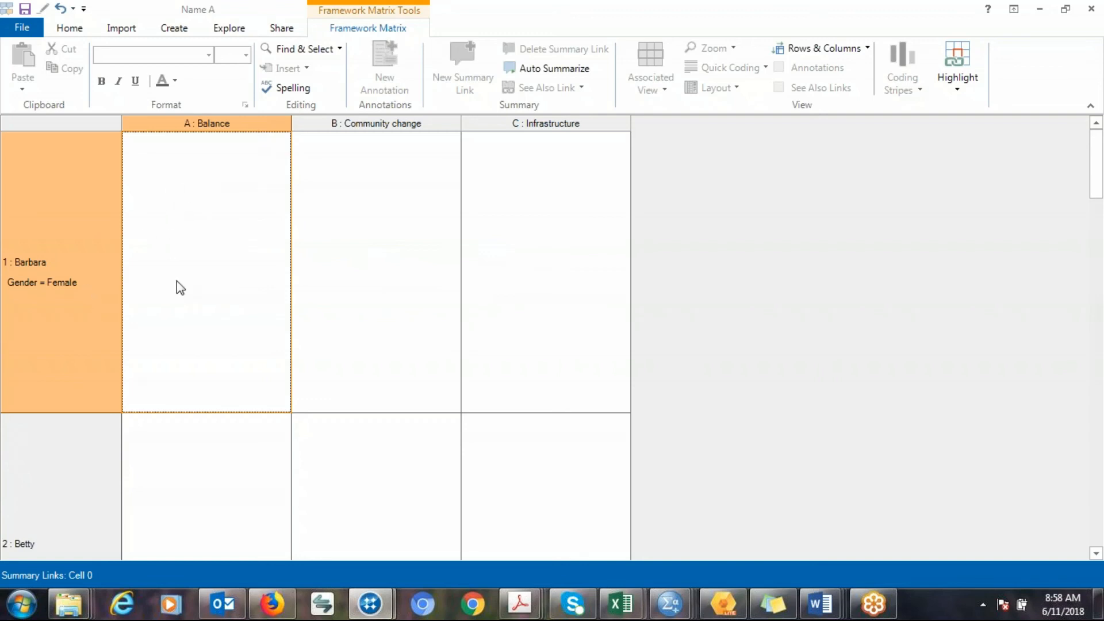
pyautogui.click(550, 71)
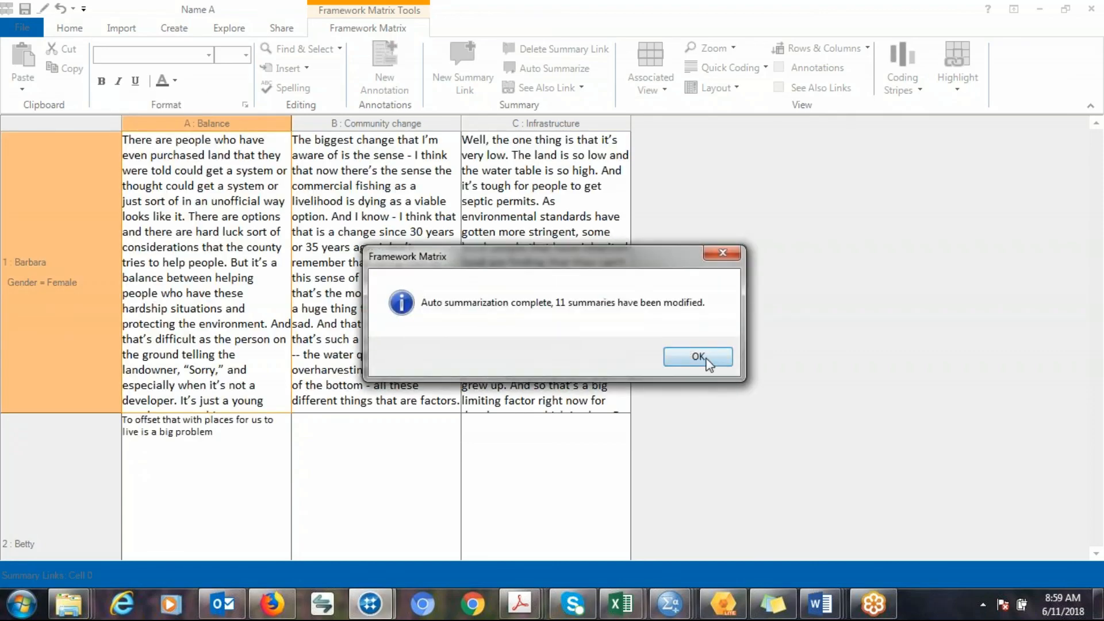
# Close the auto-summarization notice and scroll down the framework matrix to review the summary cells for each case.
pyautogui.click(696, 356)
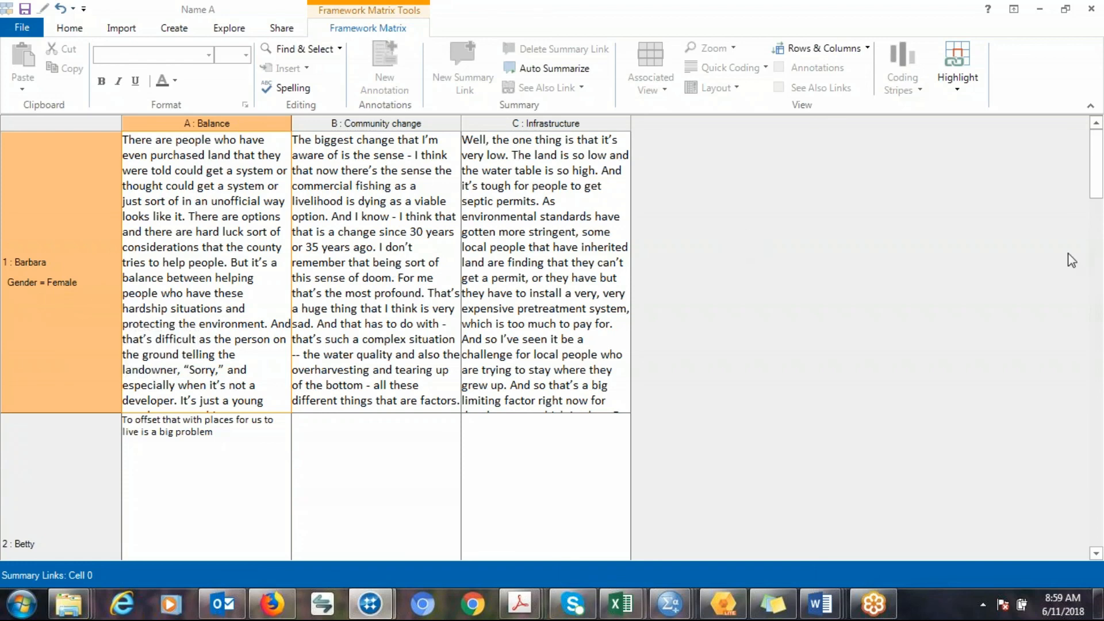
pyautogui.moveTo(1094, 182); pyautogui.dragTo(1097, 206)
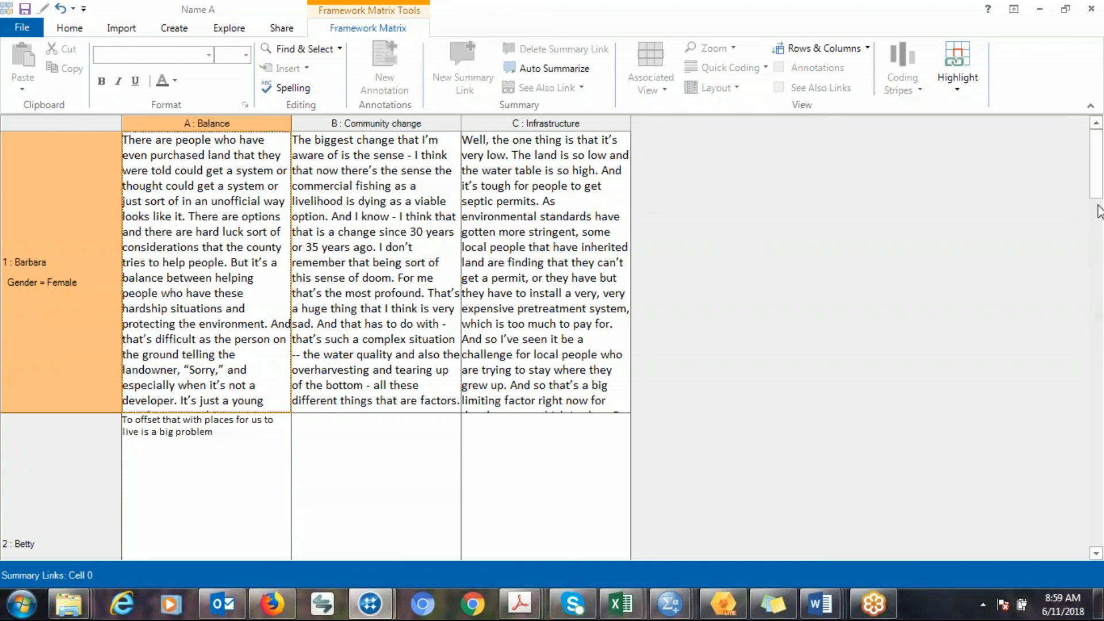
pyautogui.click(1095, 293)
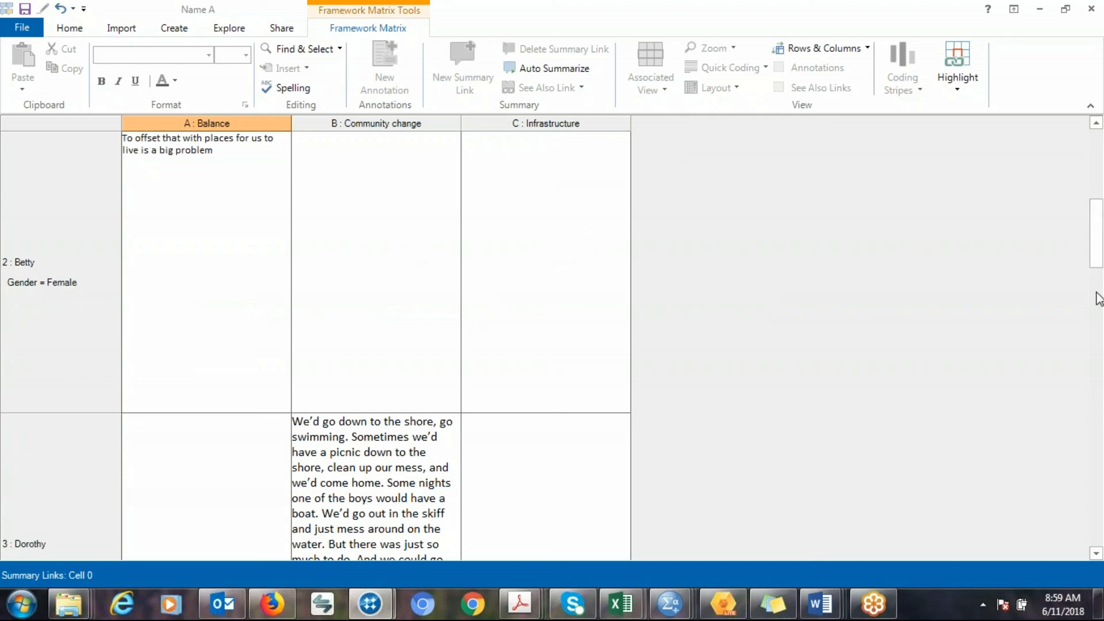
pyautogui.click(1099, 329)
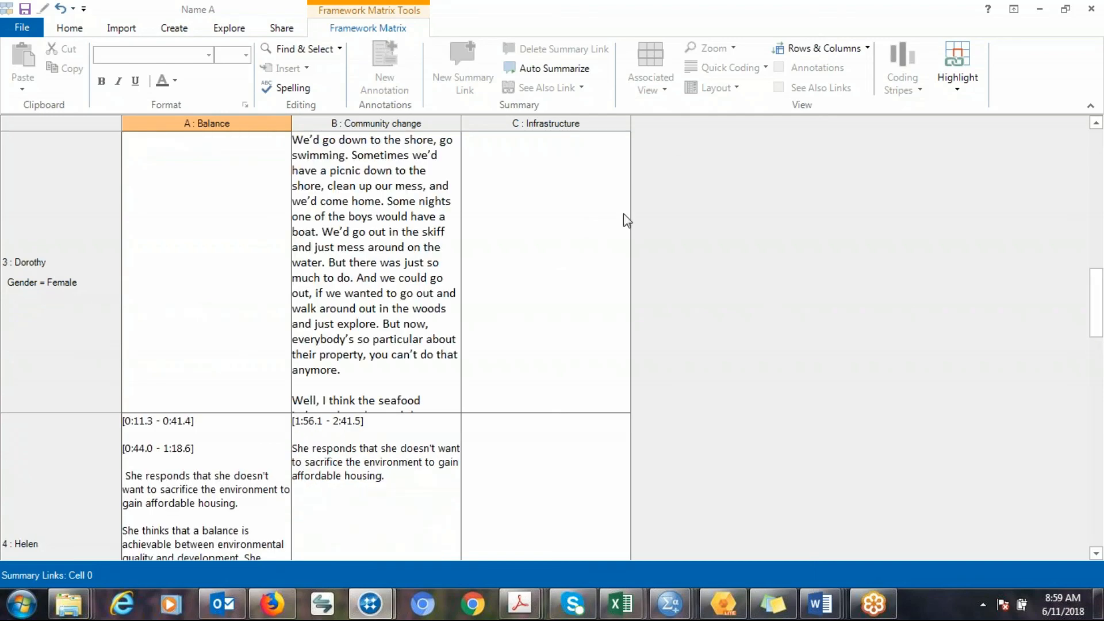
# Place the cursor in Dorothy's empty Balance summary cell for editing.
pyautogui.rightClick(436, 137)
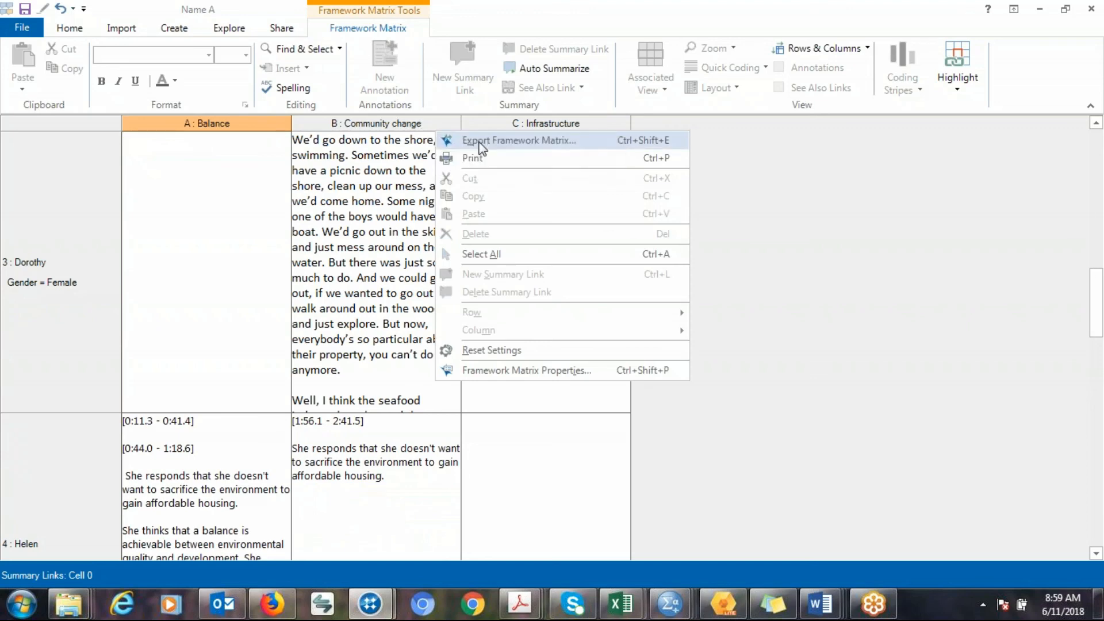
pyautogui.click(246, 203)
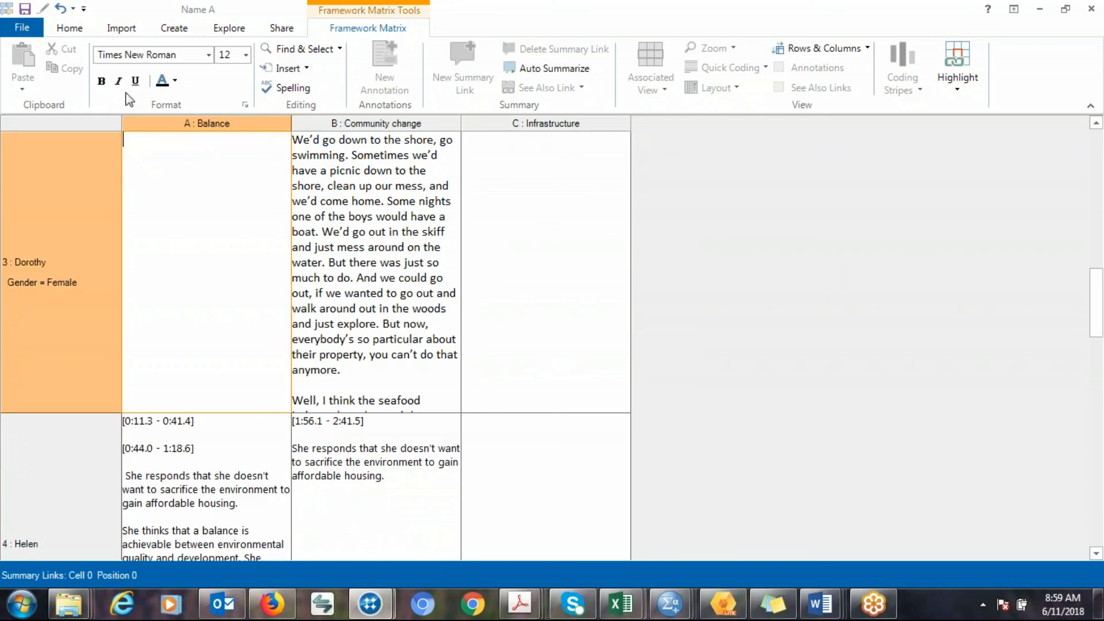